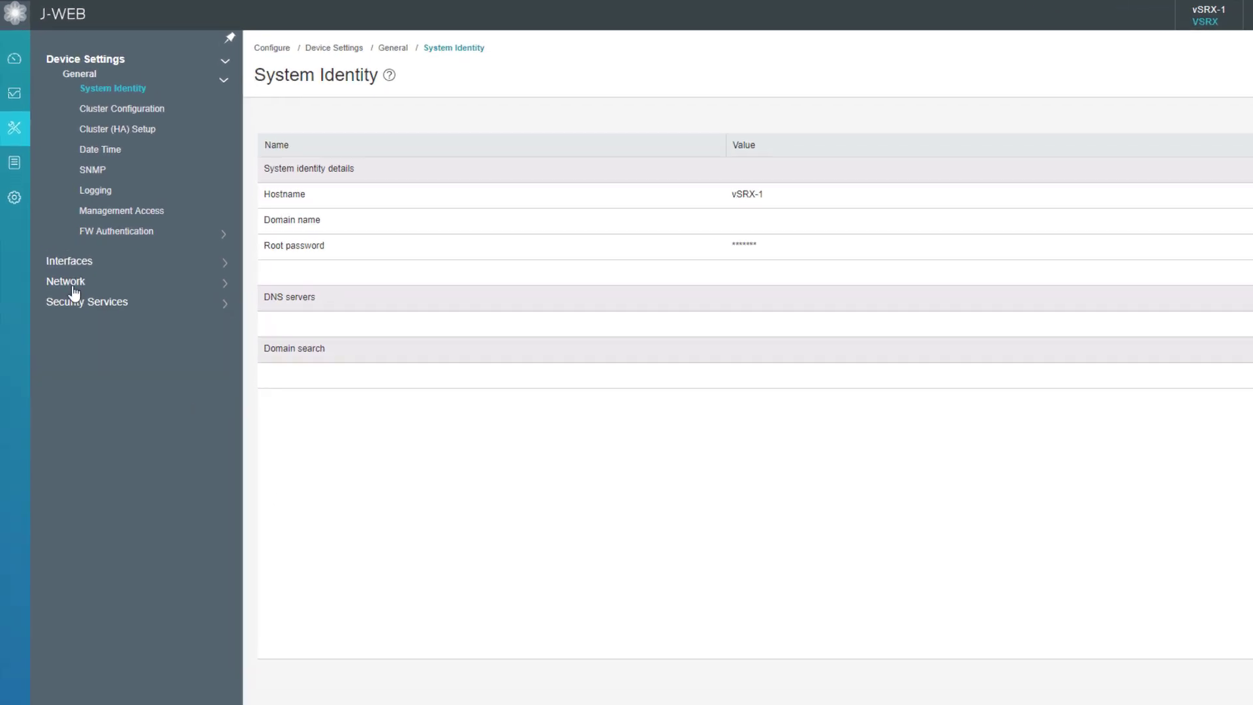
# Step: Go to Security Services > NAT > Destination in the Configure sidebar
pyautogui.moveTo(21, 112)
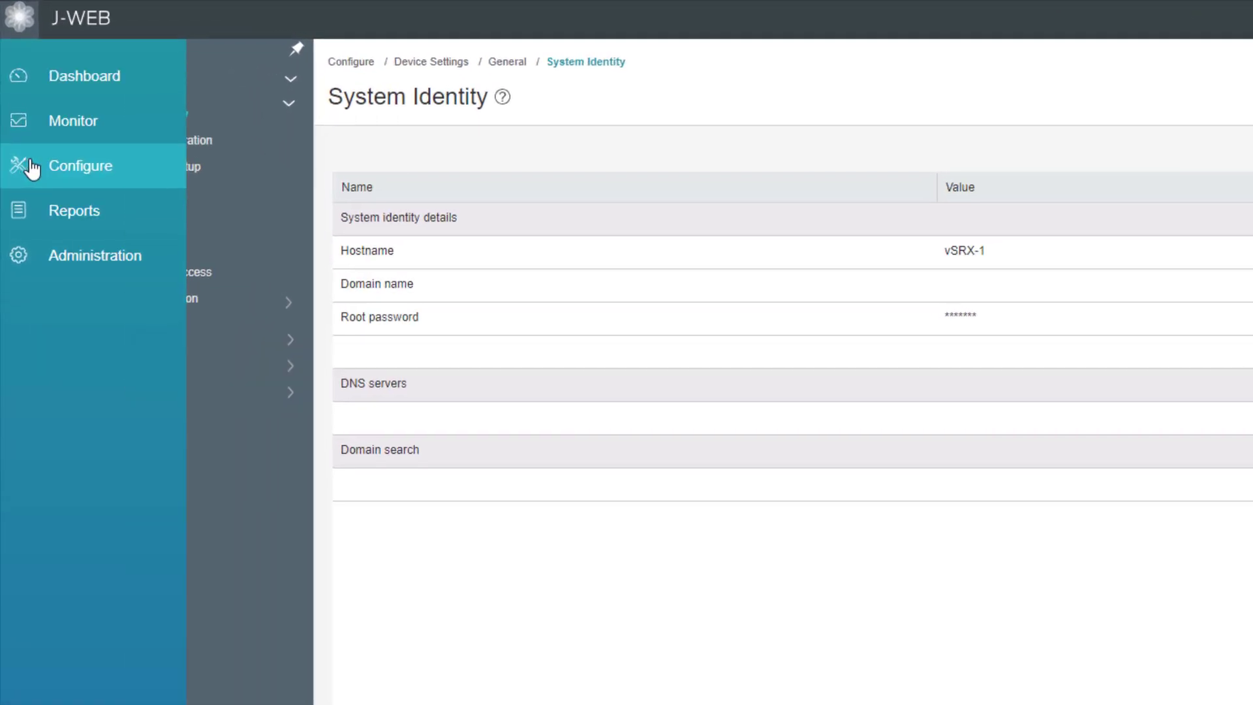
pyautogui.click(290, 393)
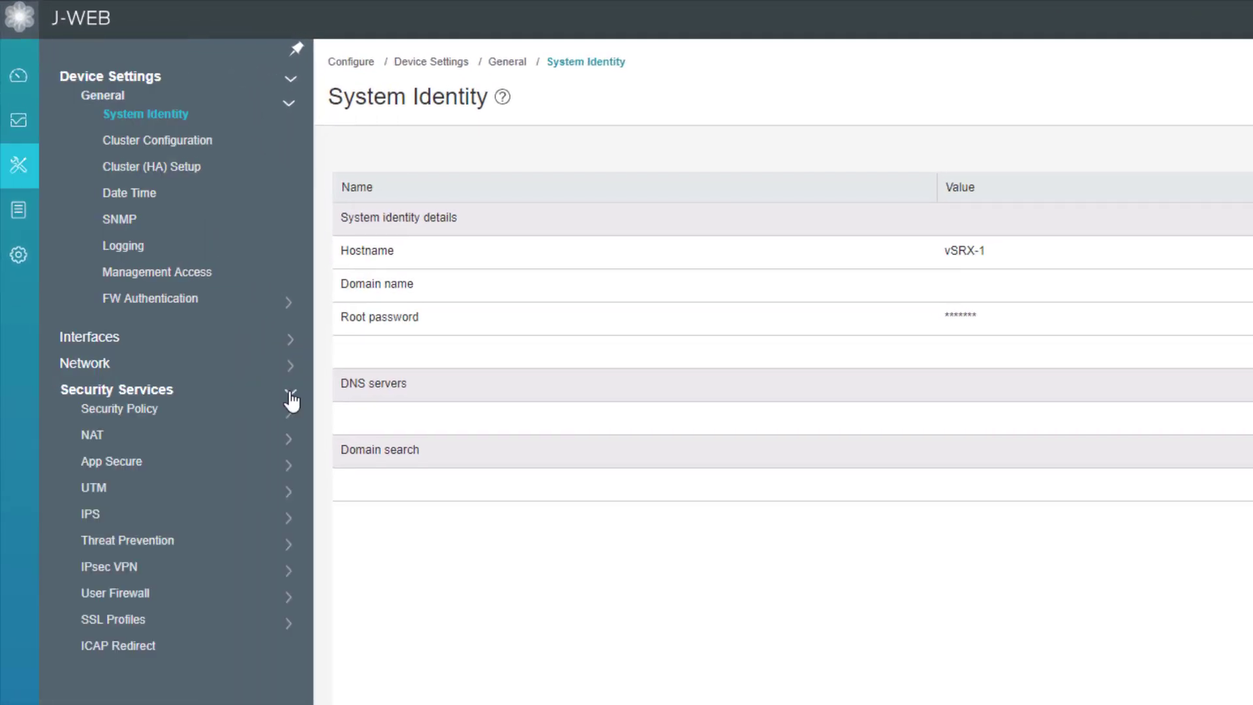
pyautogui.click(289, 440)
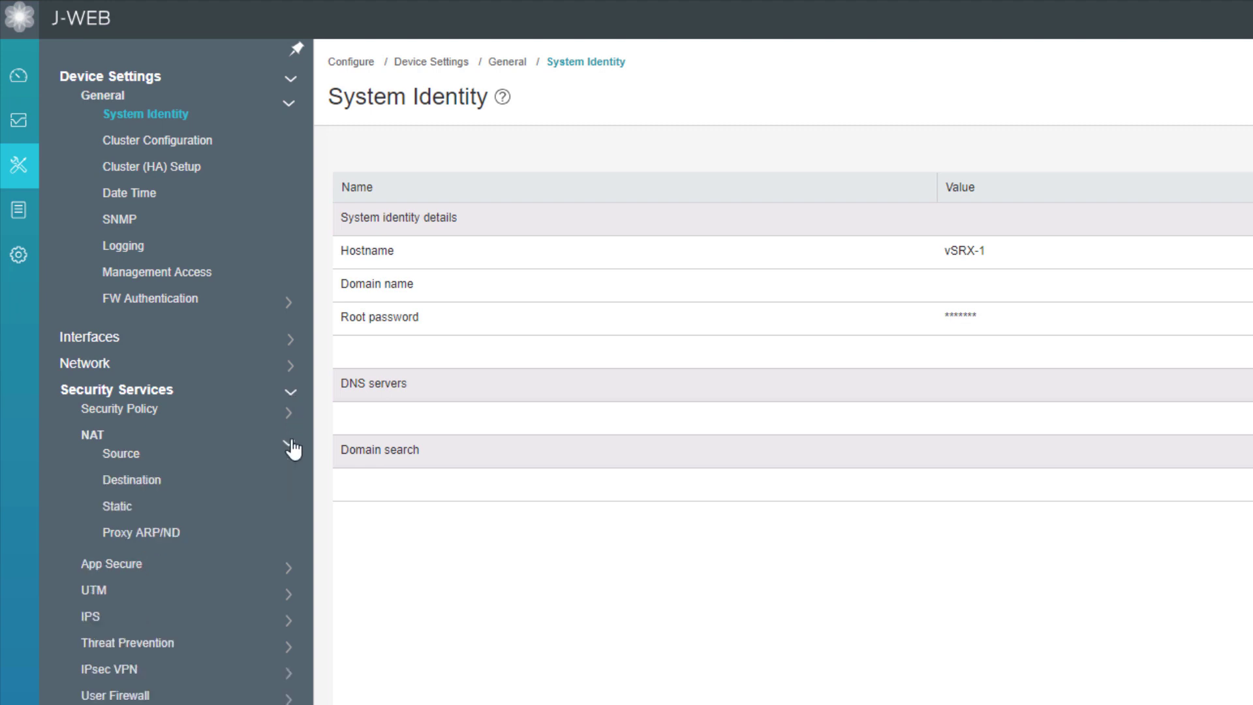
pyautogui.click(148, 486)
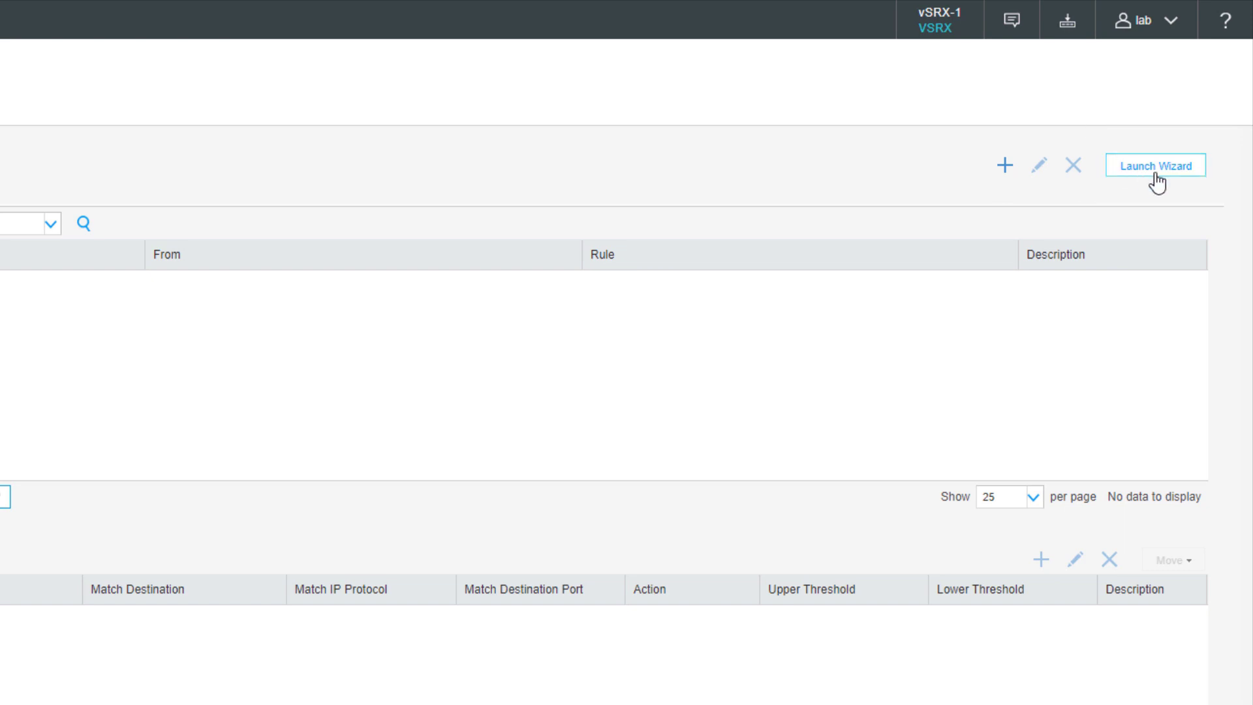
# Step: Launch the NAT Wizard with Destination NAT selected and start it
pyautogui.click(1156, 171)
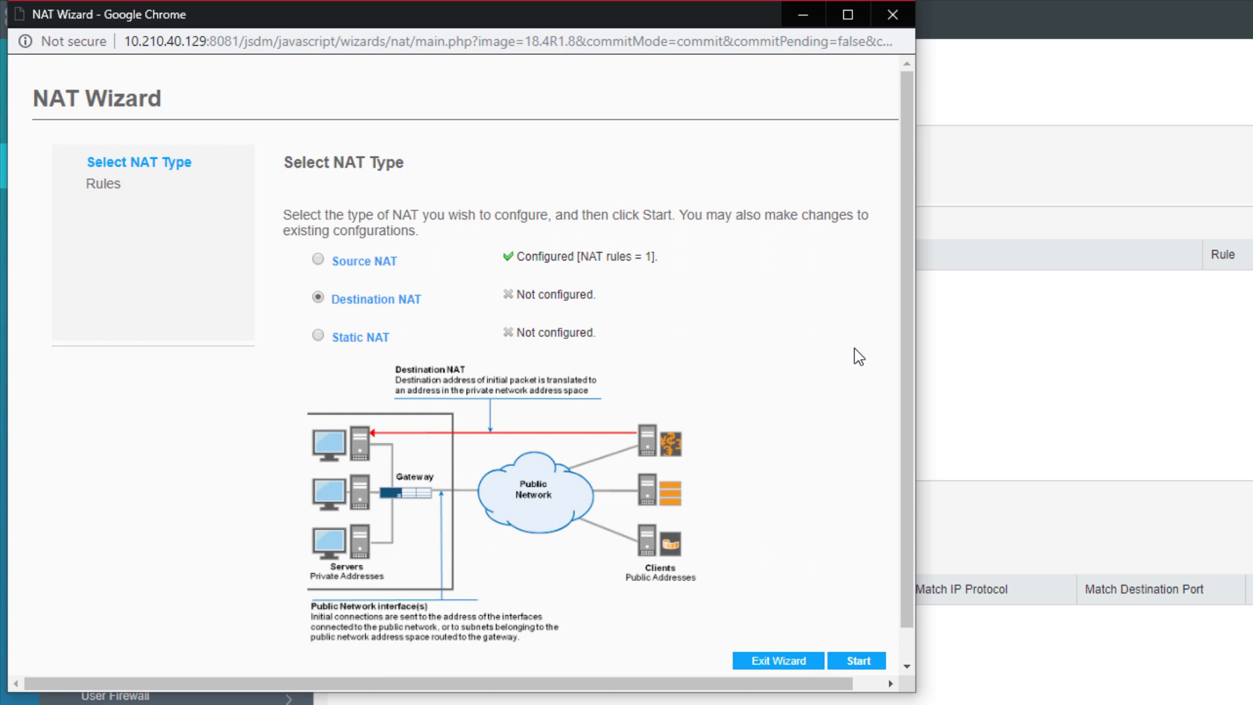
pyautogui.click(860, 661)
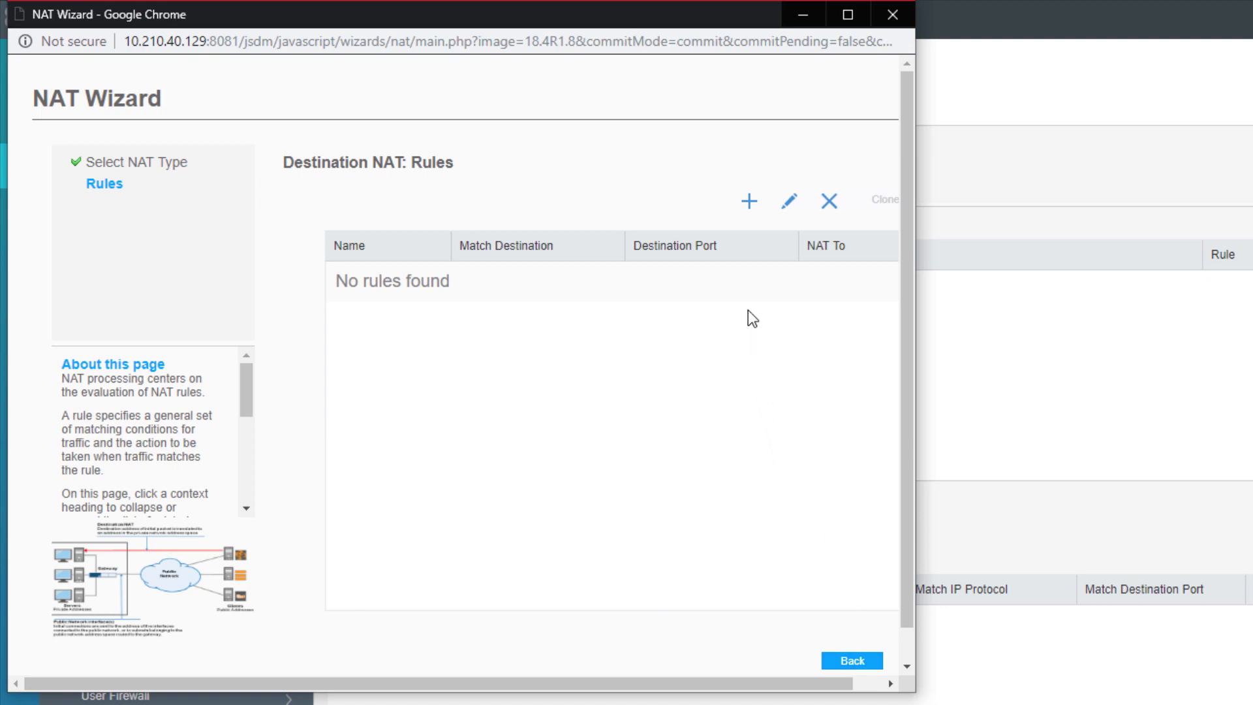
# Step: Add a new rule named DST-NAT-LB with the untrust zone as its source
pyautogui.click(748, 203)
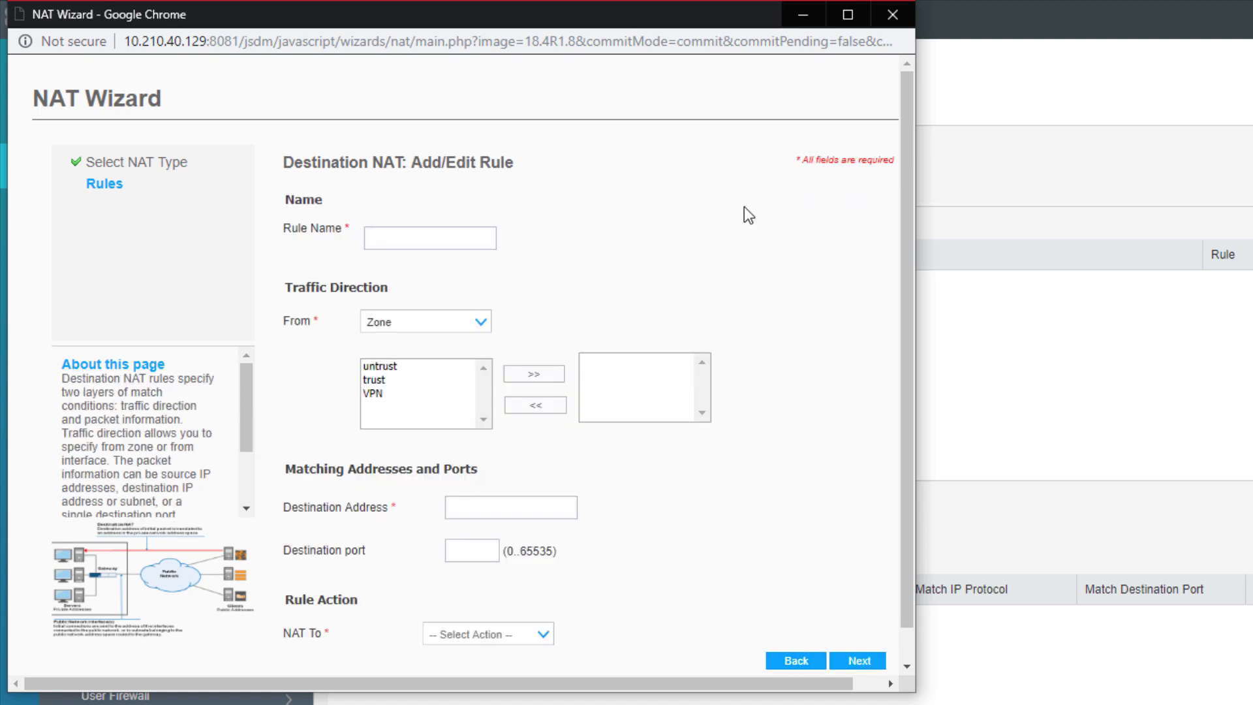
pyautogui.write('DST-NAT-LB')
pyautogui.click(477, 326)
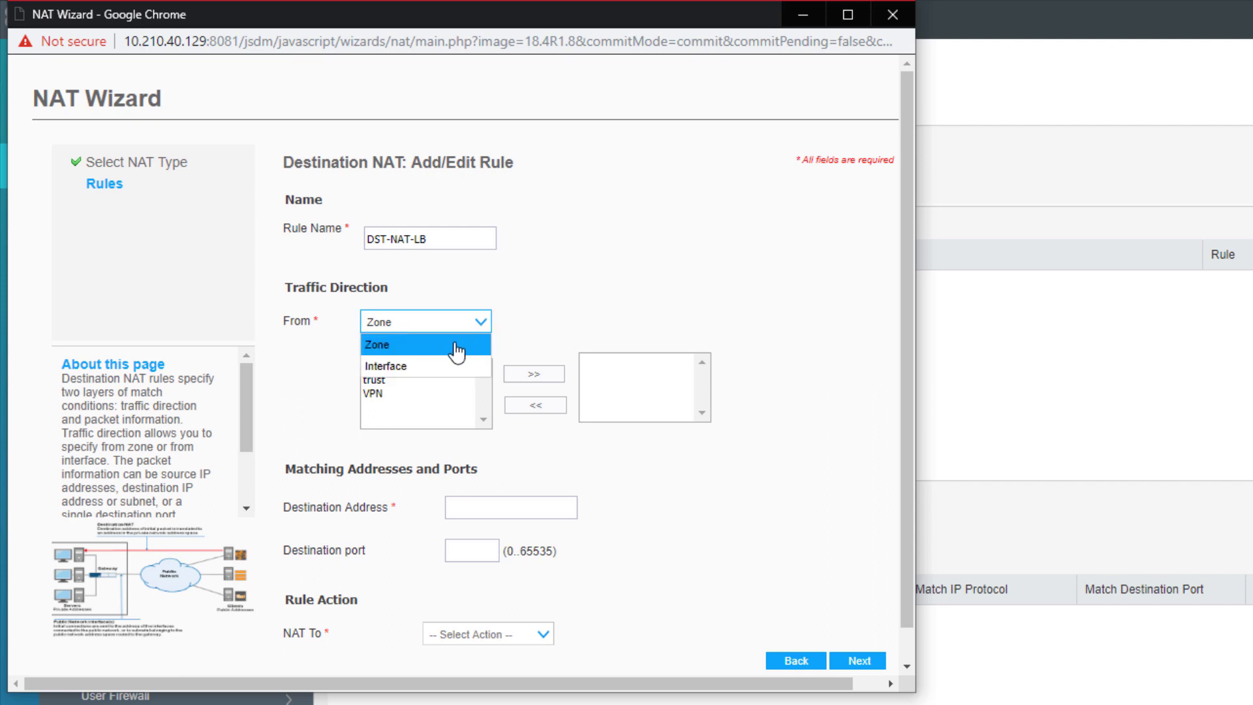
pyautogui.click(456, 346)
pyautogui.click(394, 367)
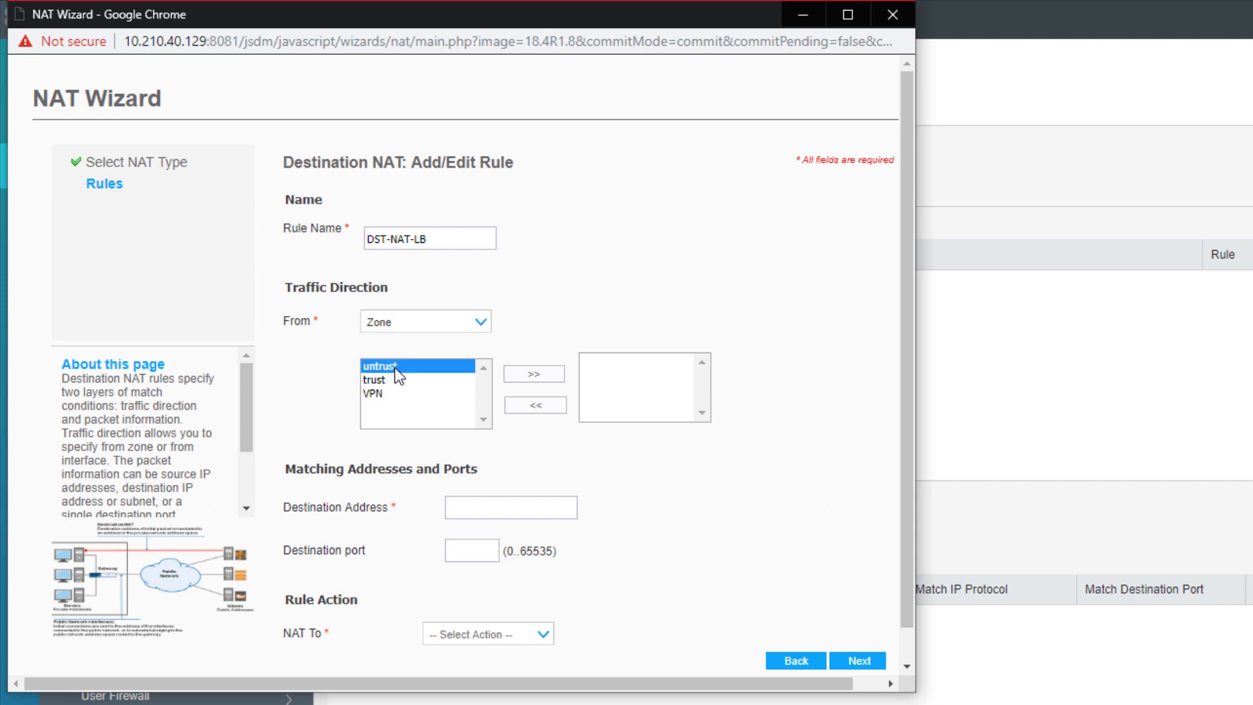
pyautogui.click(533, 375)
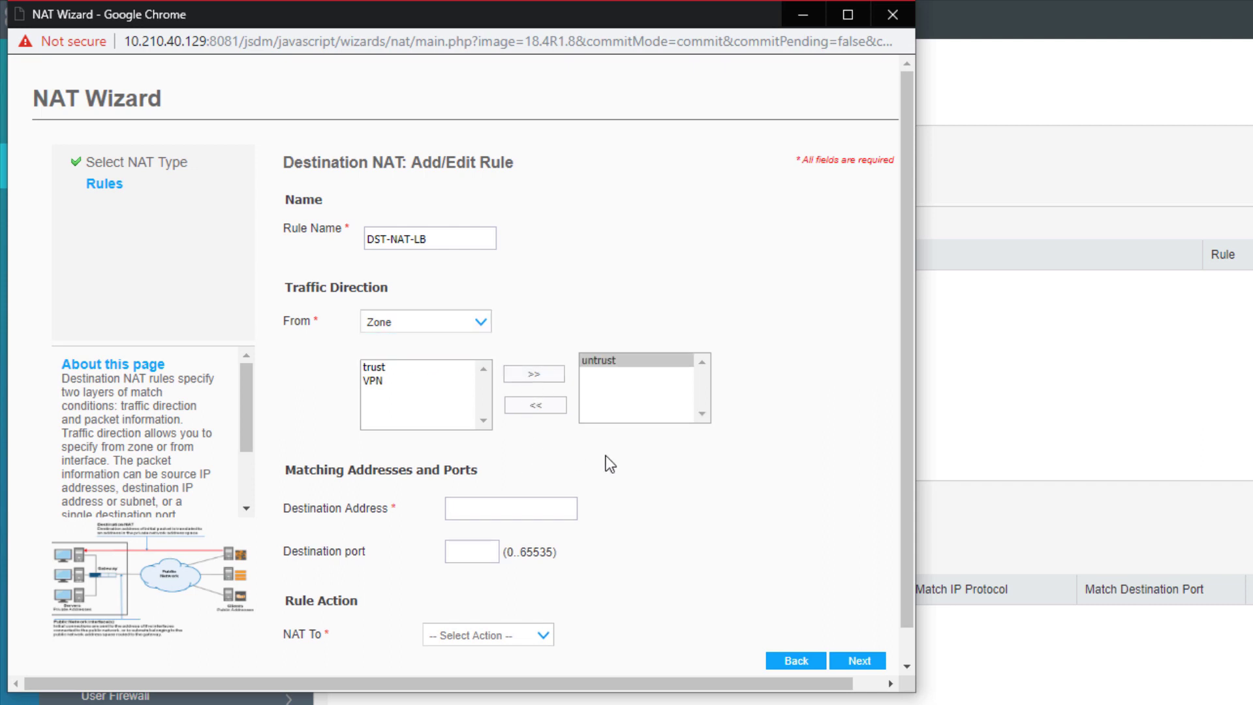
# Step: Match destination address 10.10.1.2 on port 22 and set NAT To Address Range
pyautogui.click(488, 504)
pyautogui.write('10.10.1.2')
pyautogui.click(487, 549)
pyautogui.write('22')
pyautogui.scroll(-1, 787, 554)
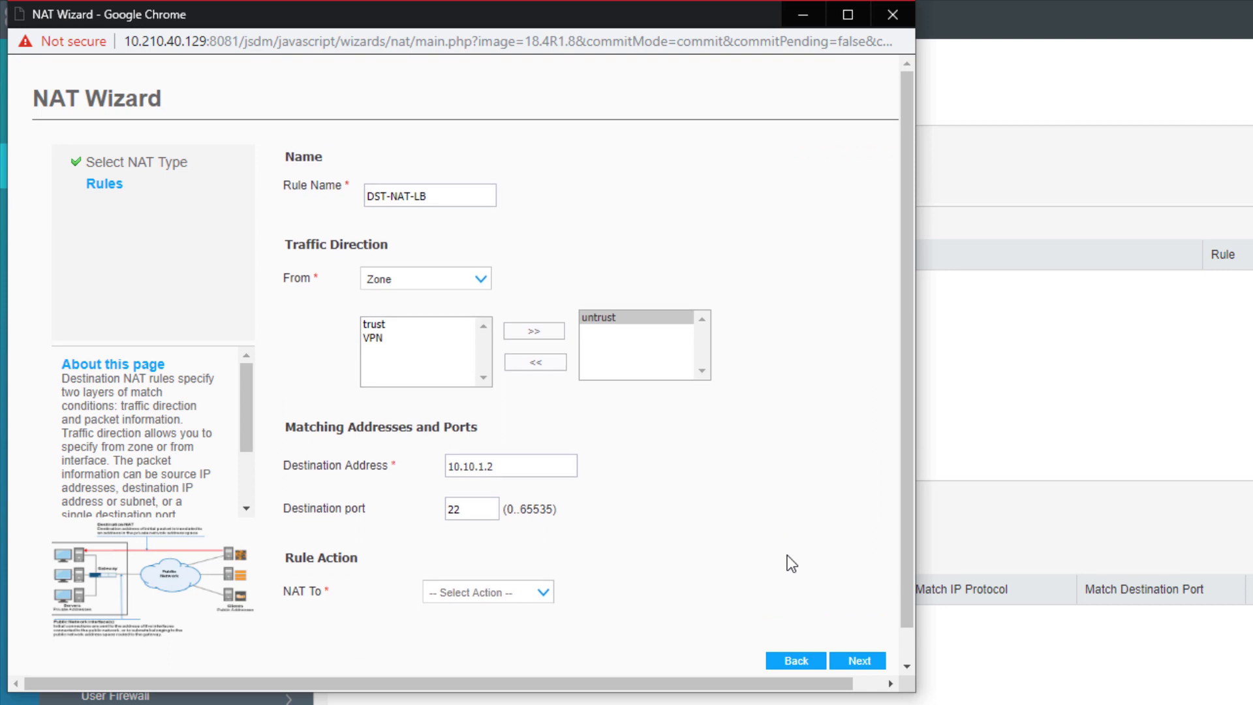
pyautogui.click(543, 592)
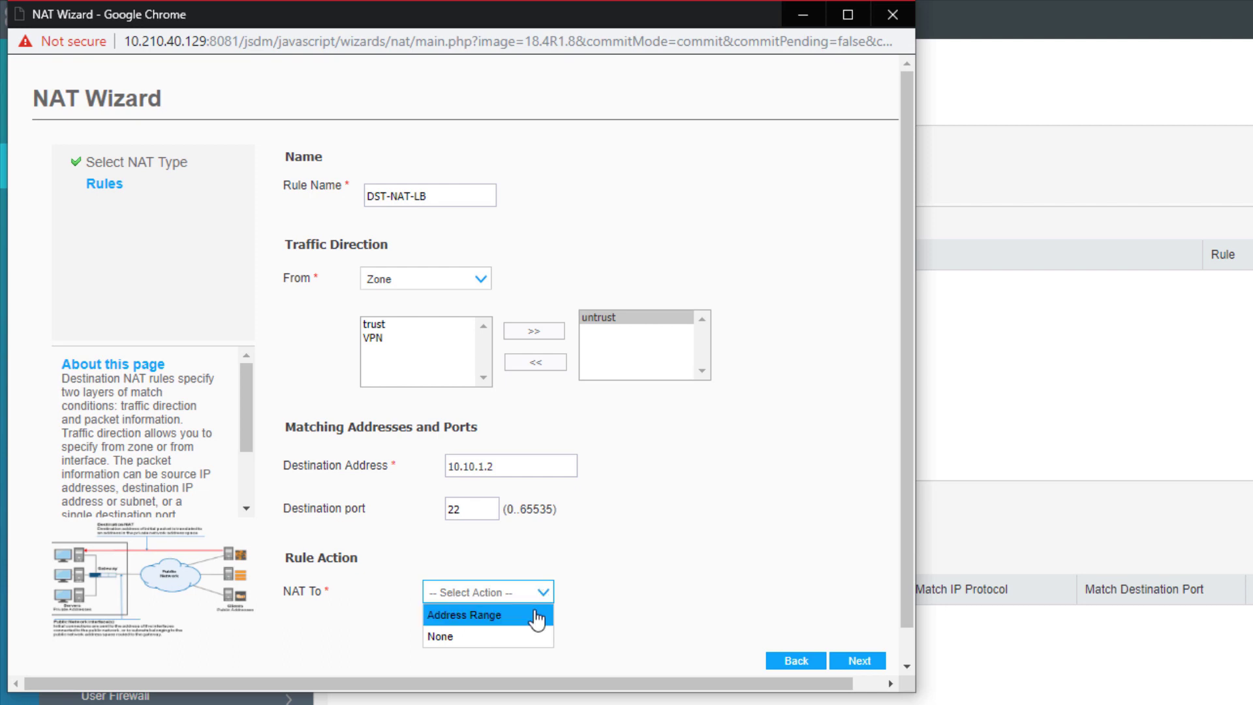
pyautogui.click(537, 619)
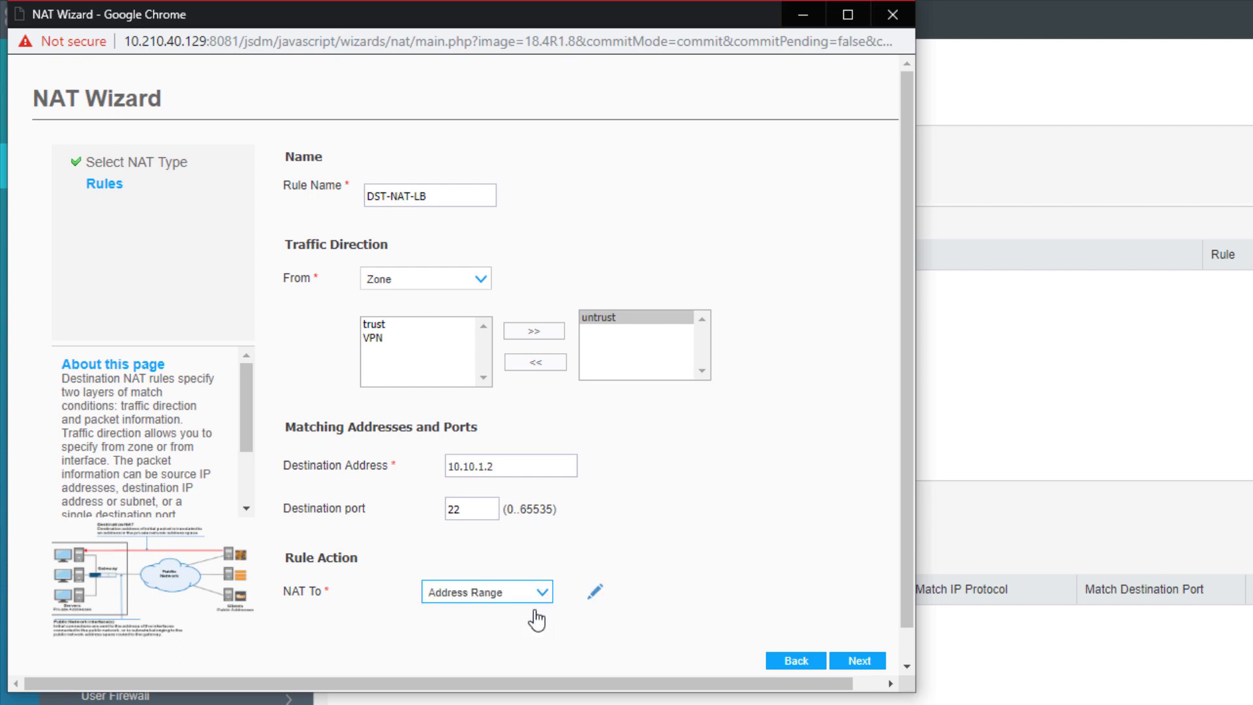
# Step: Set the translated address range to 10.1.1.100, leaving the port empty
pyautogui.click(597, 595)
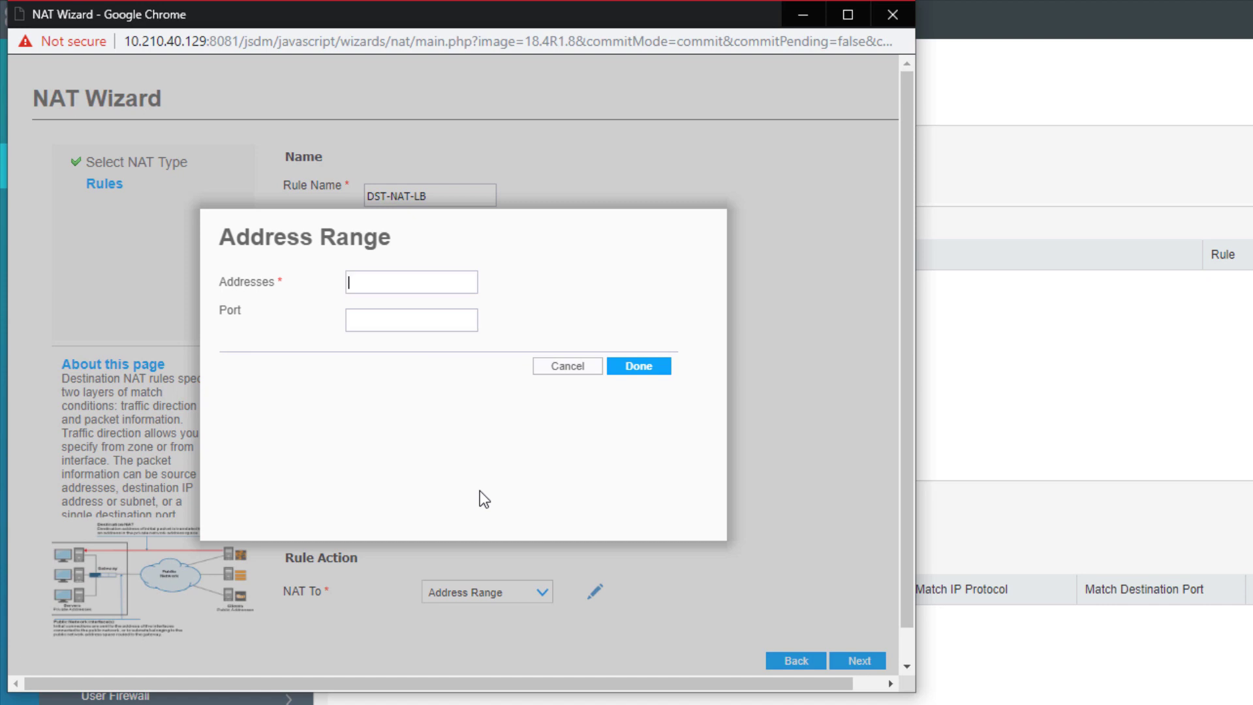
pyautogui.write('10.1.1.100')
pyautogui.press('Tab')
pyautogui.write('22')
pyautogui.press('BackSpace')
pyautogui.press('BackSpace')
pyautogui.click(638, 366)
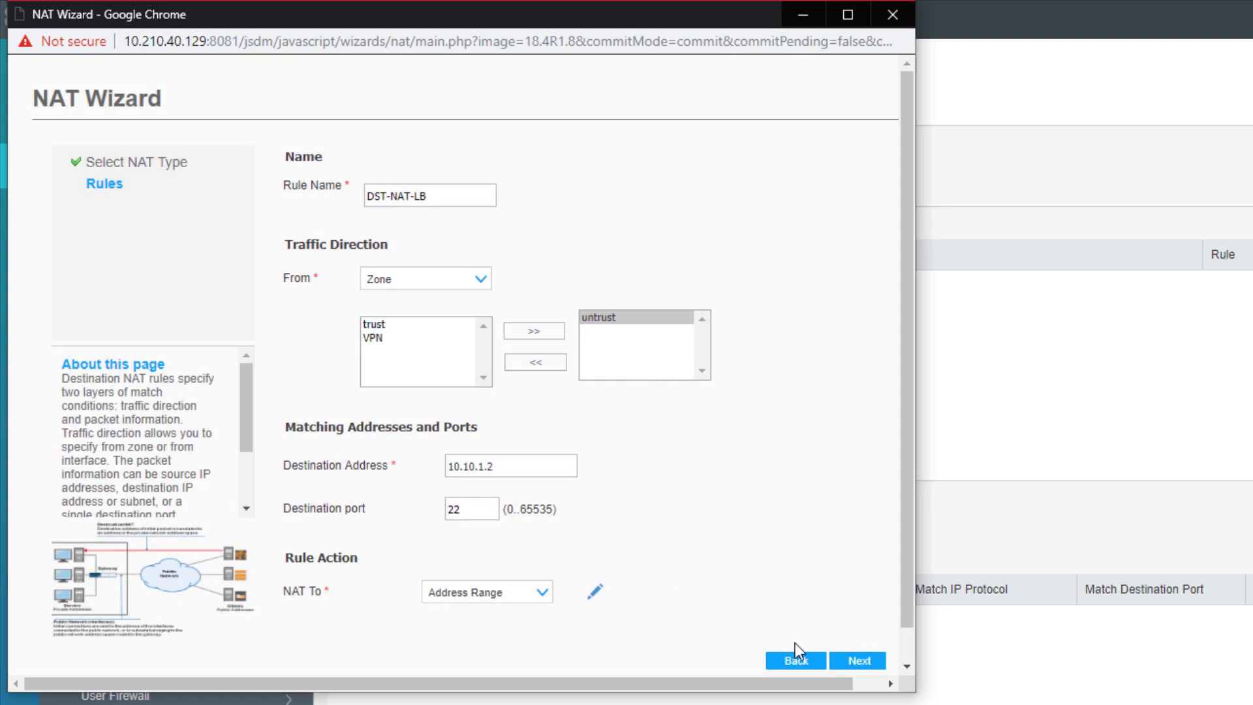
# Step: Save rule DST-NAT-LB and commit it to the device
pyautogui.click(840, 661)
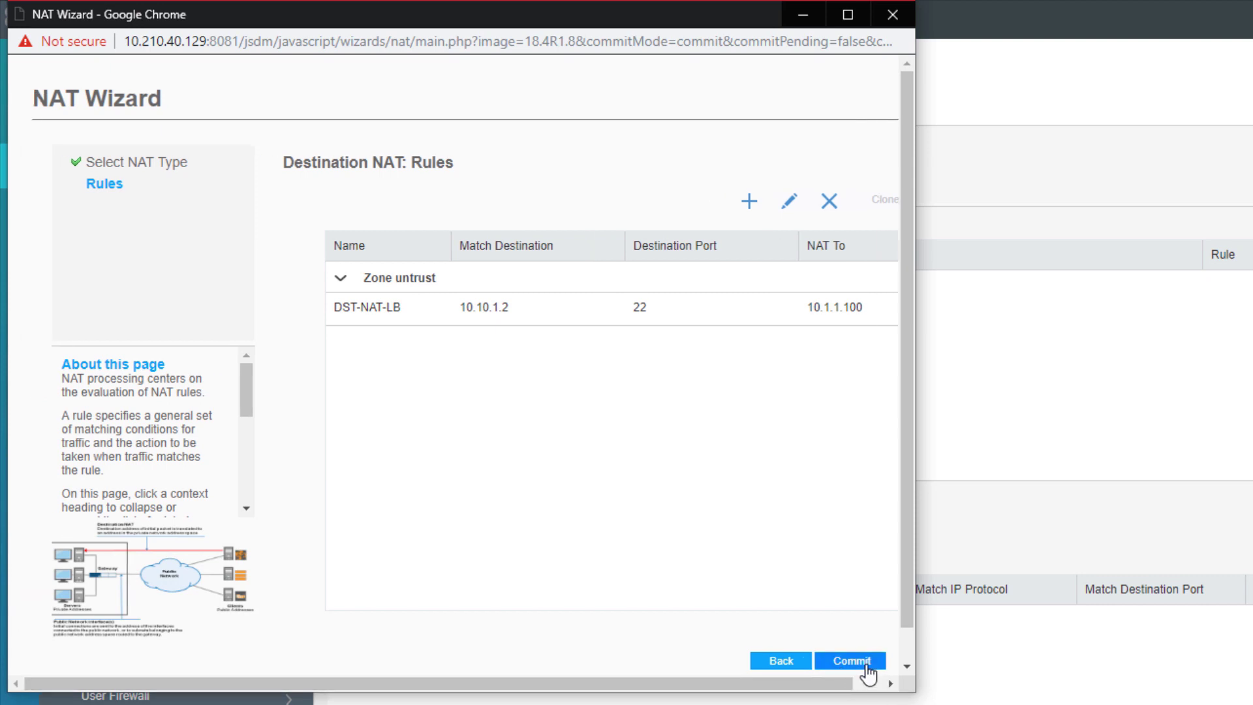
pyautogui.click(872, 670)
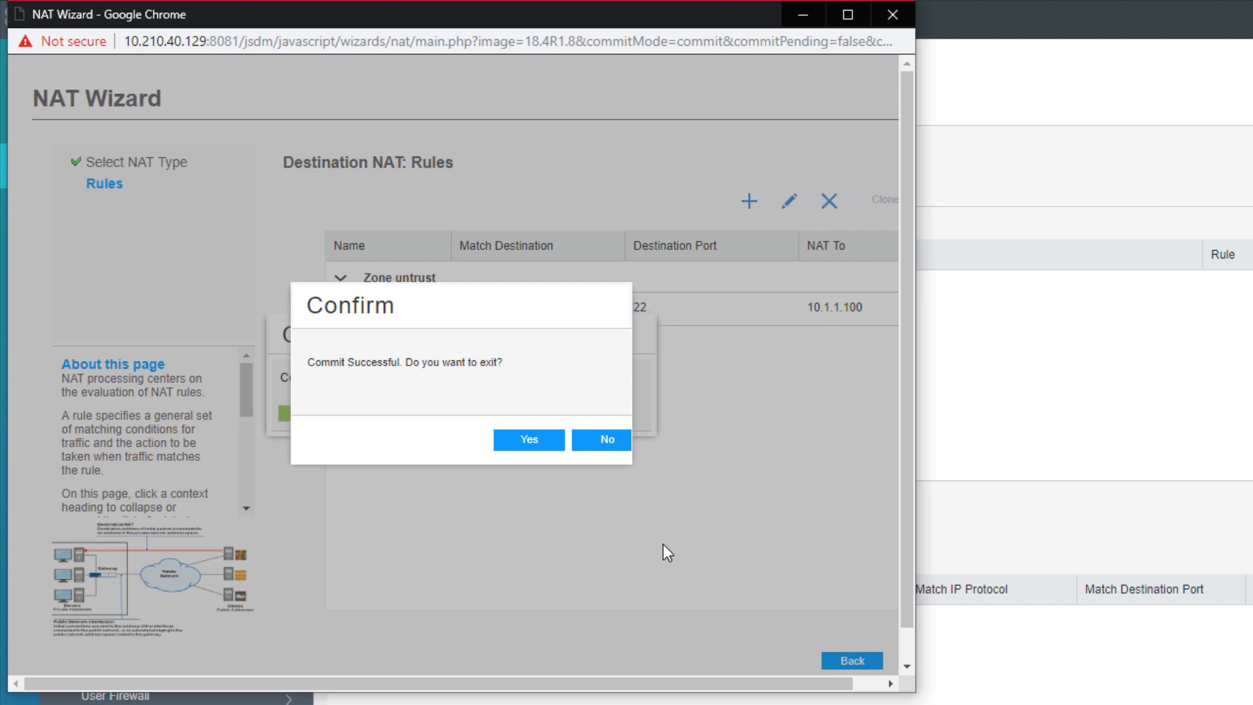
# Step: Exit the wizard and refresh the Destination NAT list to show rule set DST-NAT-LB
pyautogui.click(518, 446)
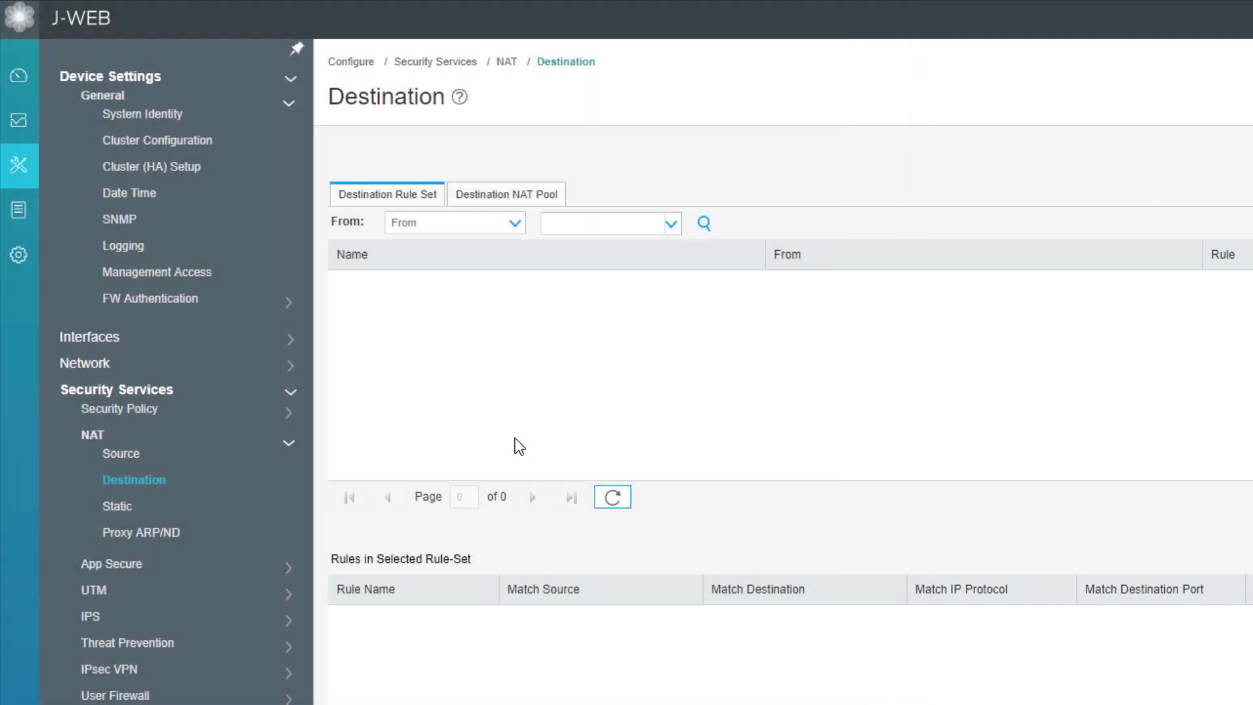
pyautogui.click(125, 477)
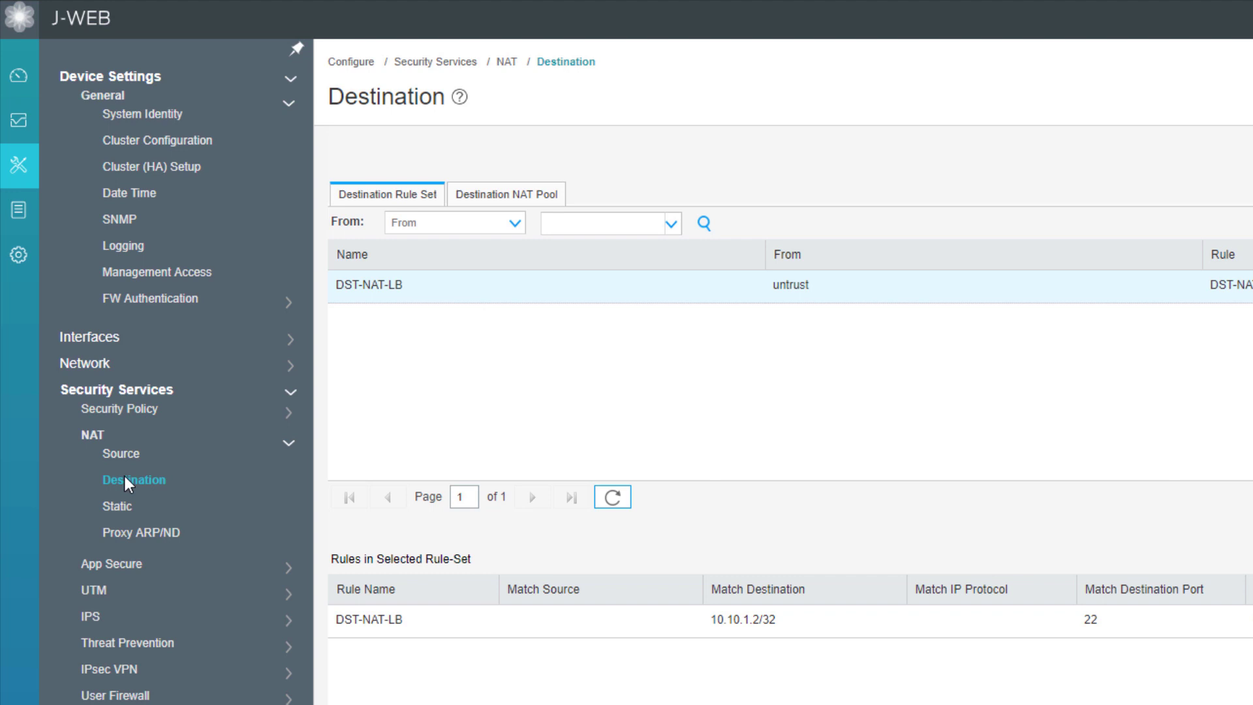
# Step: From the client terminal, SSH to 10.10.1.2 and log in to the Ubuntu server
pyautogui.hotkey('alt', 'Tab')
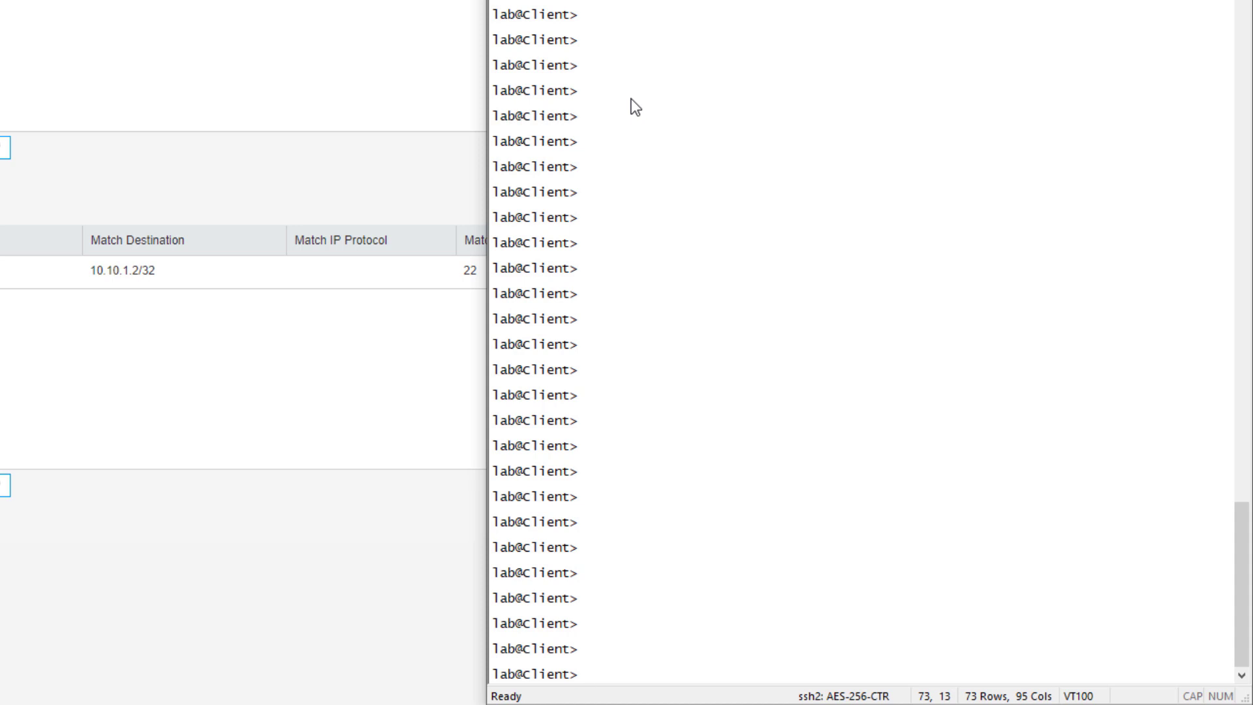
pyautogui.write('ssh 10.10.1.2')
pyautogui.press('Return')
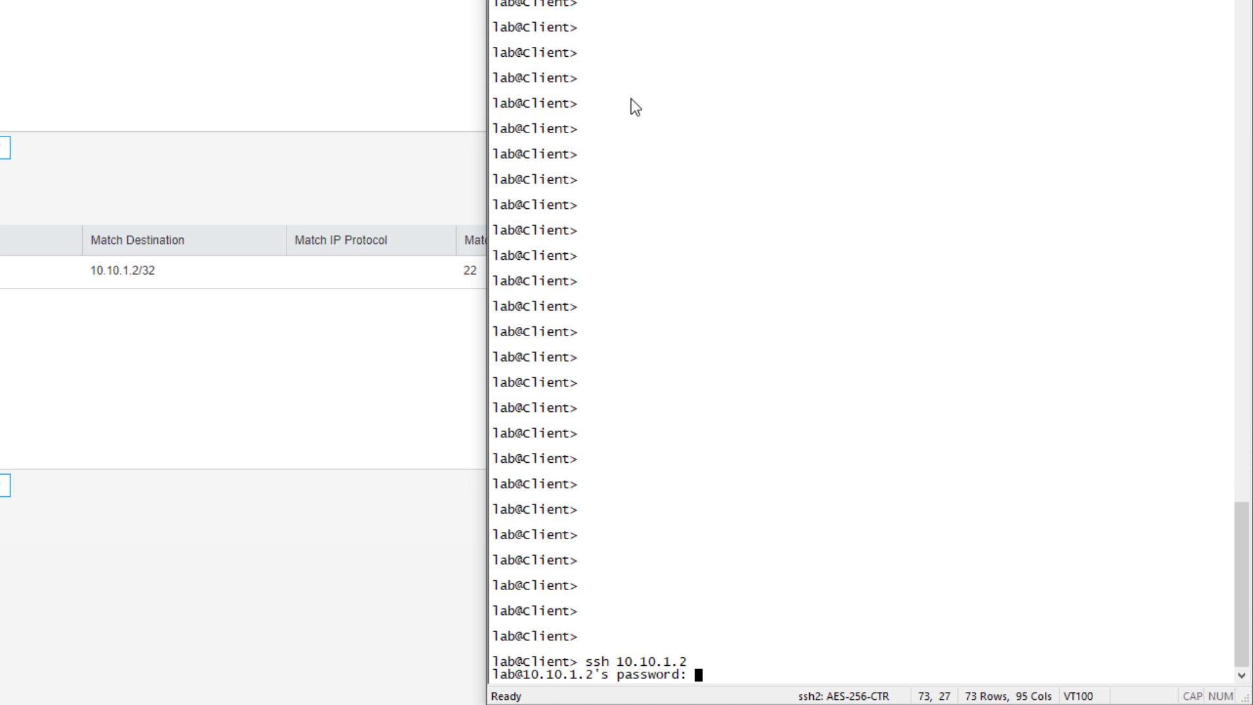
pyautogui.press('Return')
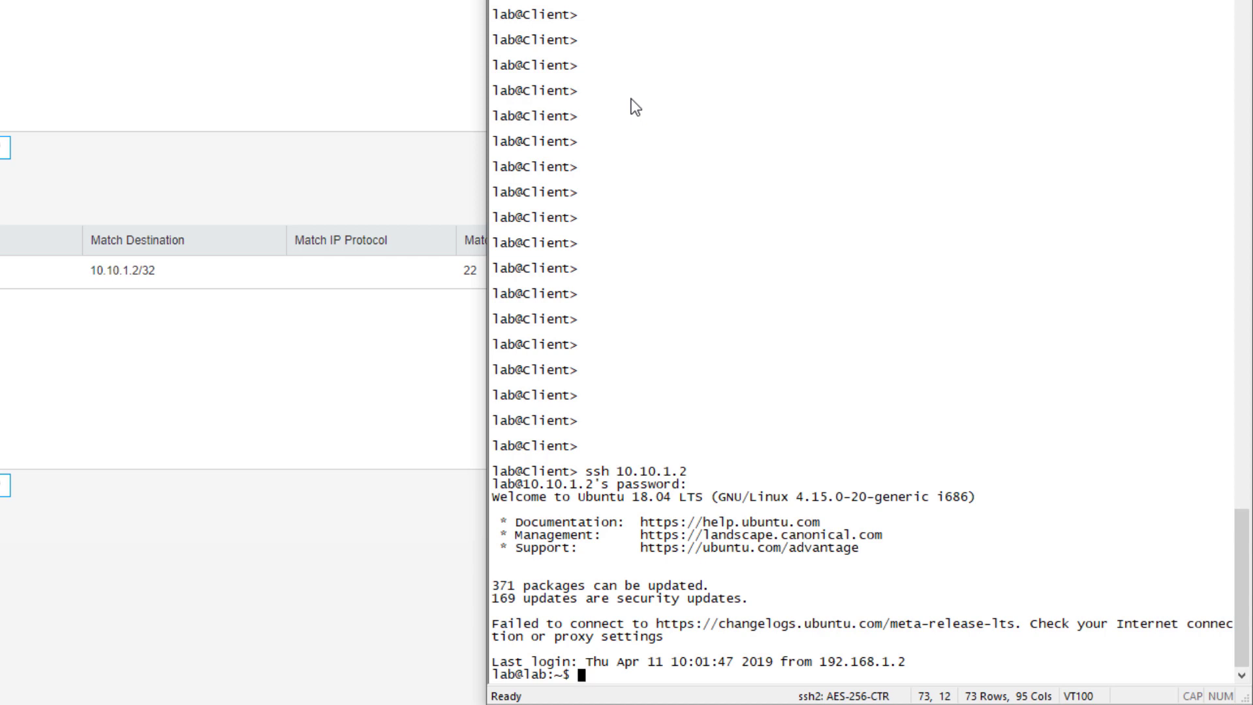
pyautogui.press('Return')
pyautogui.press('Return')
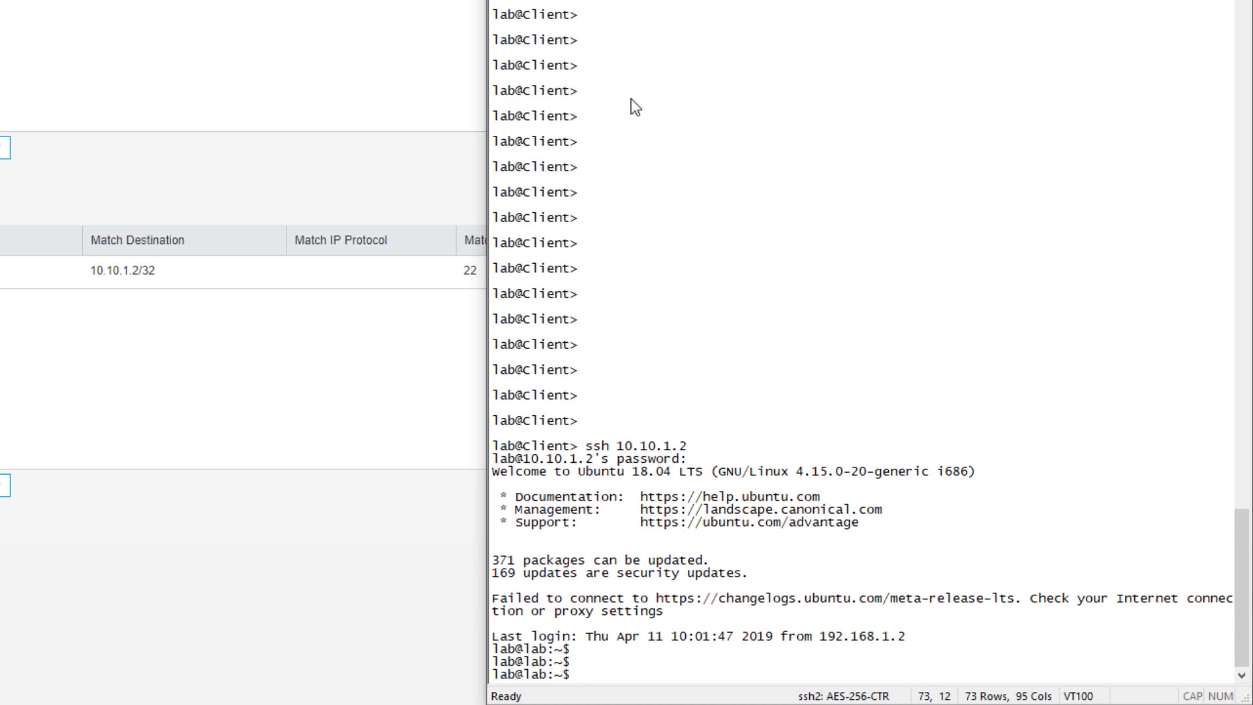
# Step: Open Monitor > NAT > Destination NAT and widen the Destination address range column
pyautogui.click(280, 476)
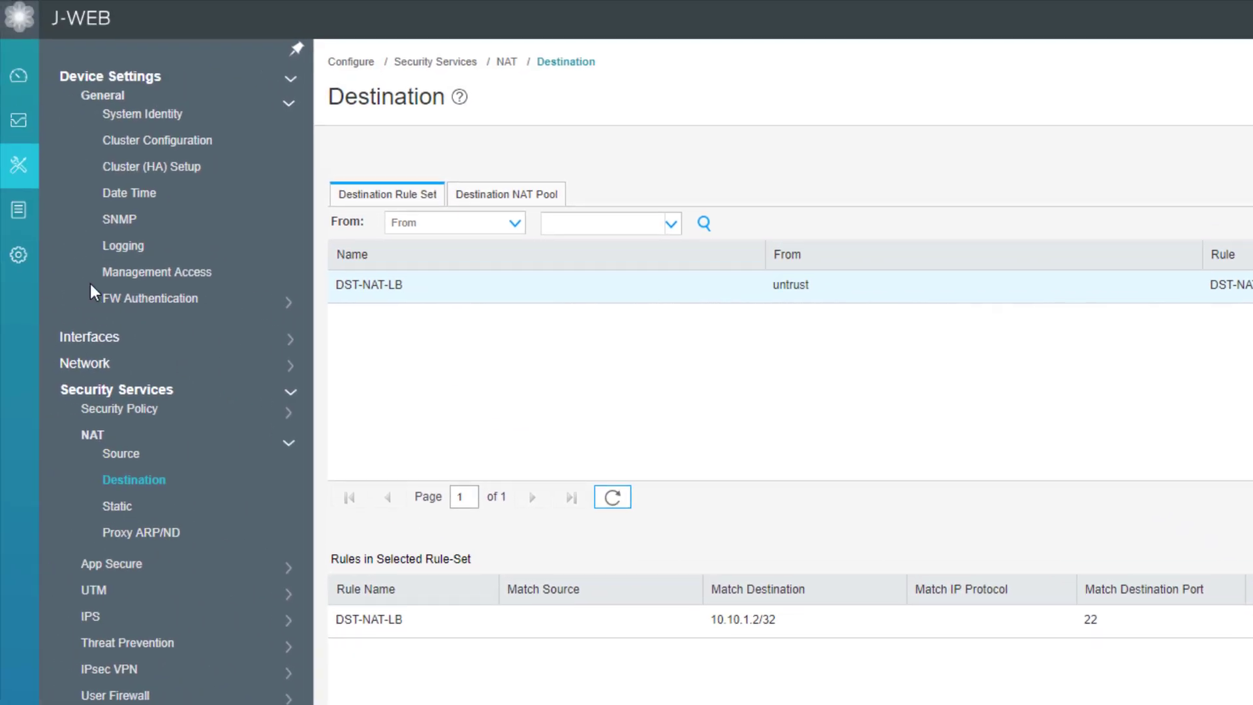
pyautogui.moveTo(16, 248)
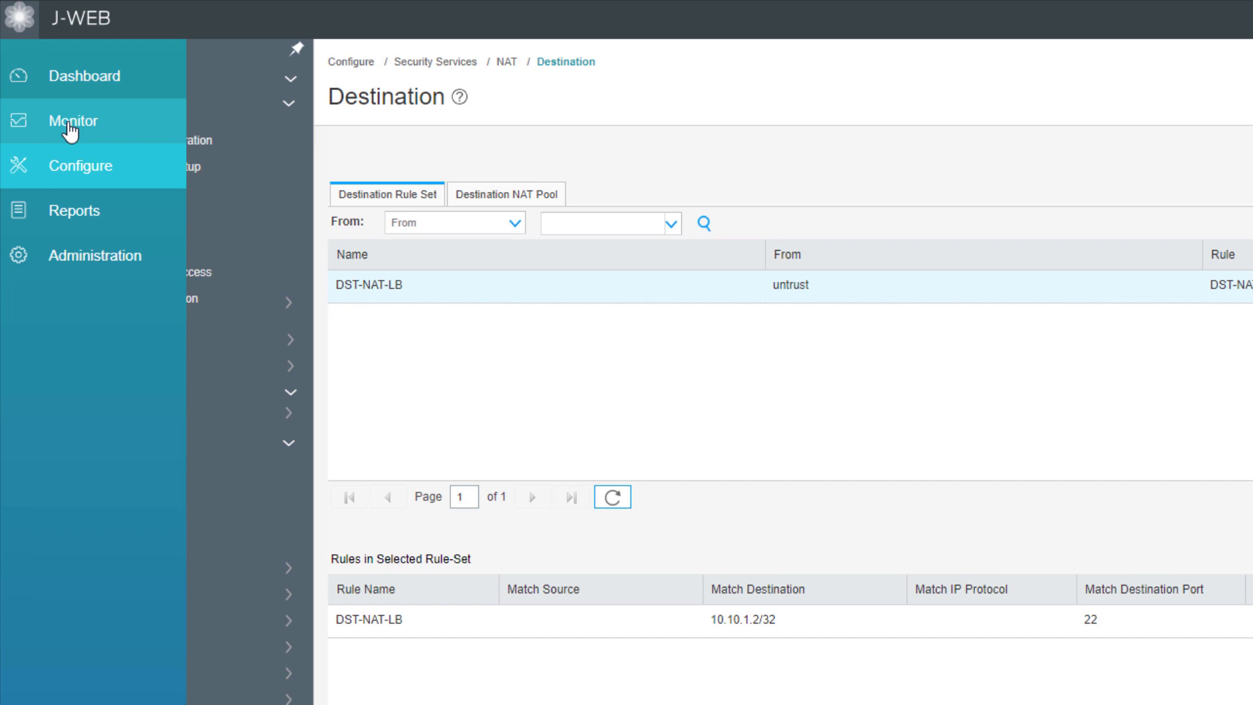
pyautogui.click(70, 124)
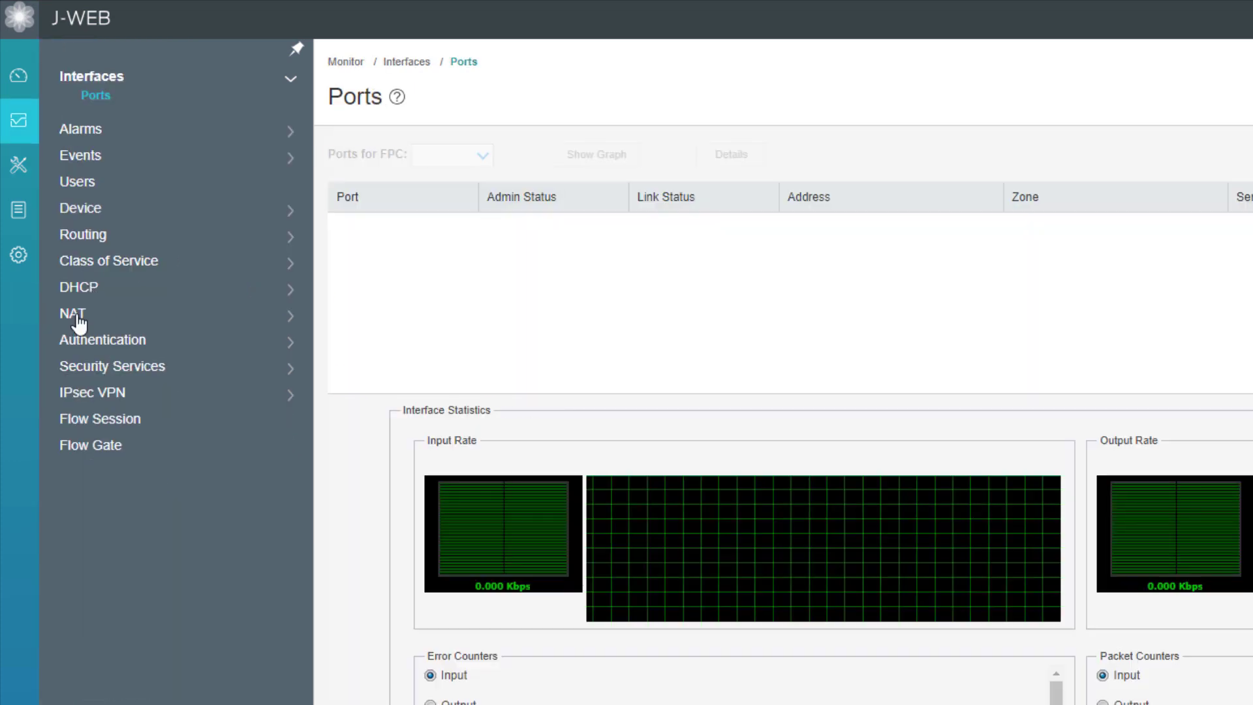
pyautogui.click(78, 318)
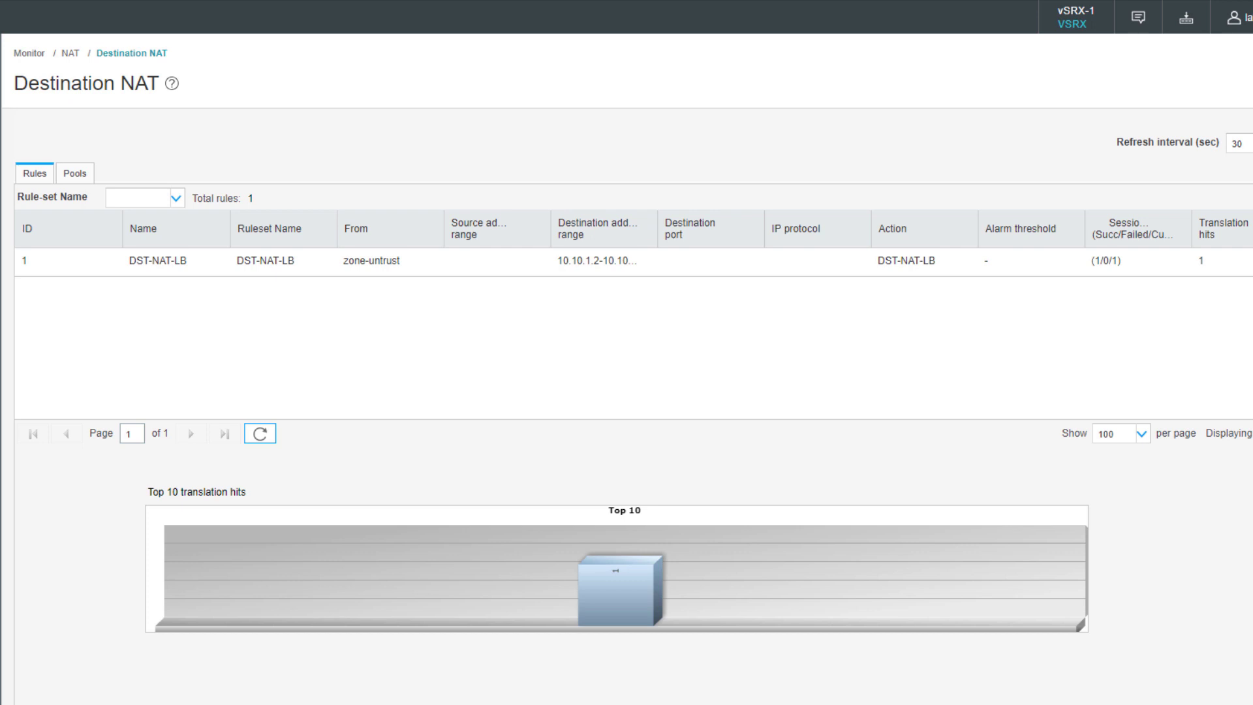
pyautogui.moveTo(657, 227); pyautogui.dragTo(670, 228)
# Step: Review the Pools and Rules tabs, confirming pool DST-NAT-LB shows 1 translation hit
pyautogui.click(77, 182)
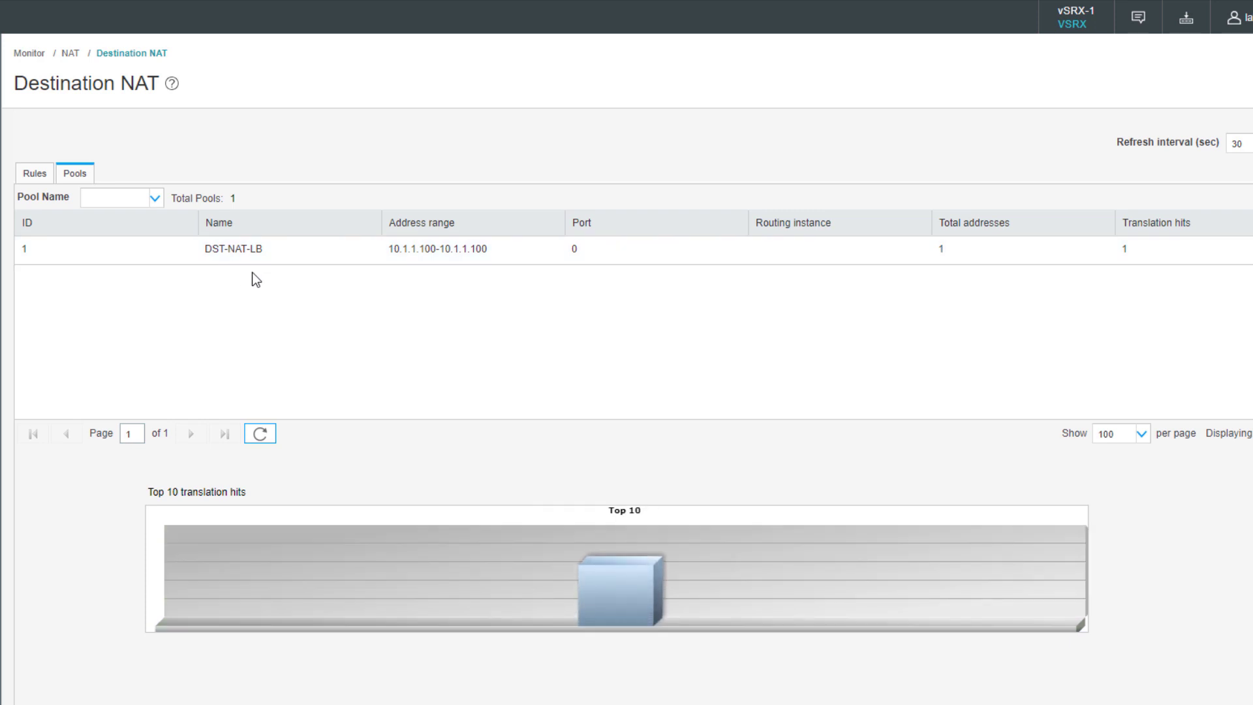
pyautogui.click(36, 173)
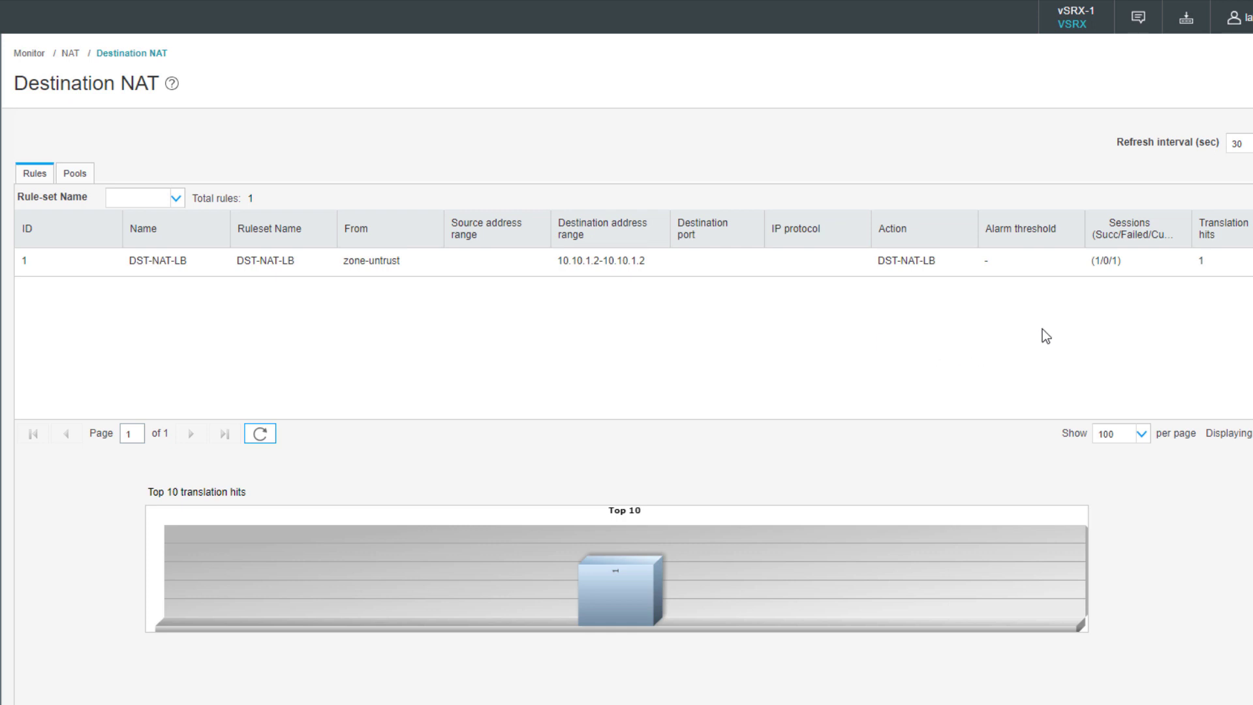
pyautogui.moveTo(1191, 220); pyautogui.dragTo(1207, 221)
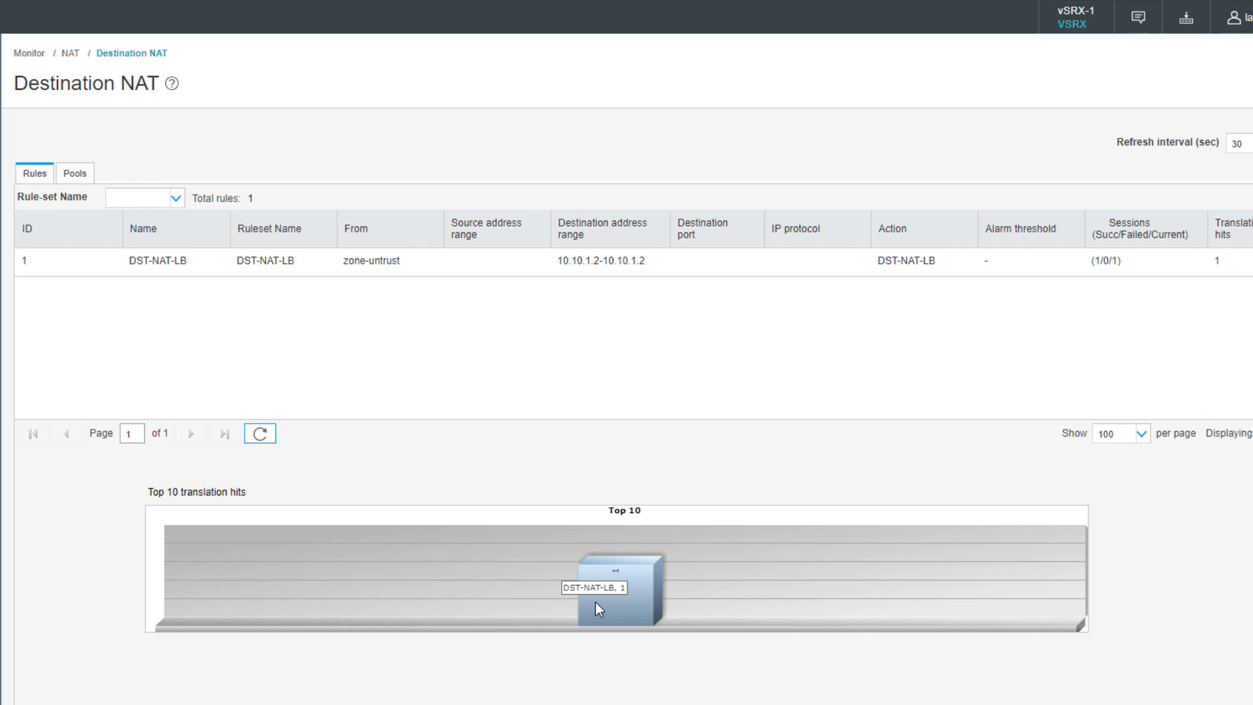
pyautogui.click(65, 173)
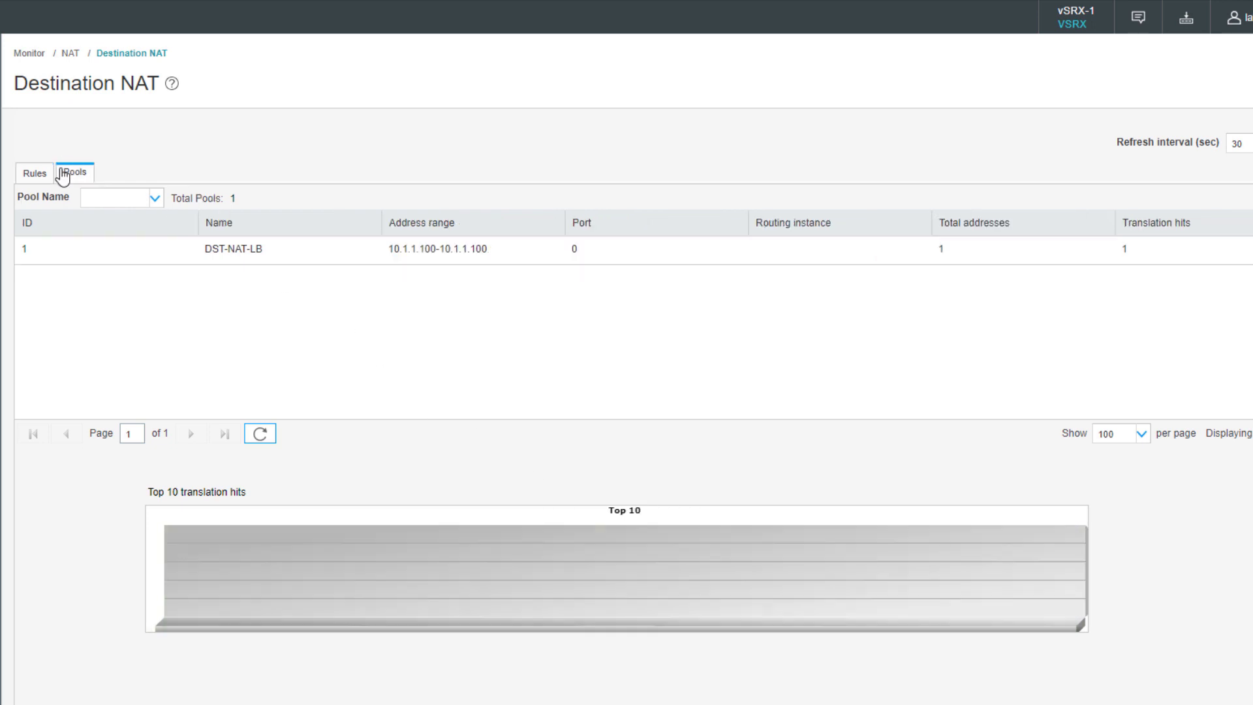
pyautogui.moveTo(629, 610)
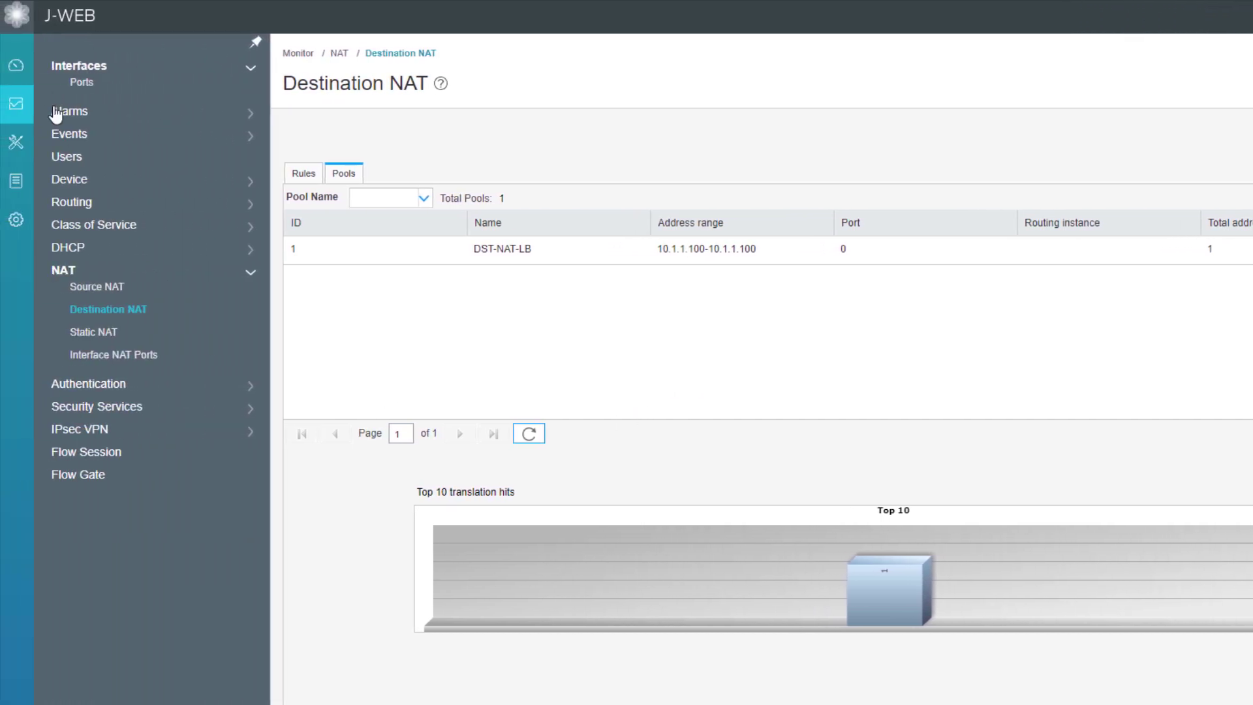
# Step: Search Flow Session monitoring for ssh, listing 192.168.1.2/50666 to 10.10.1.2/22
pyautogui.click(106, 460)
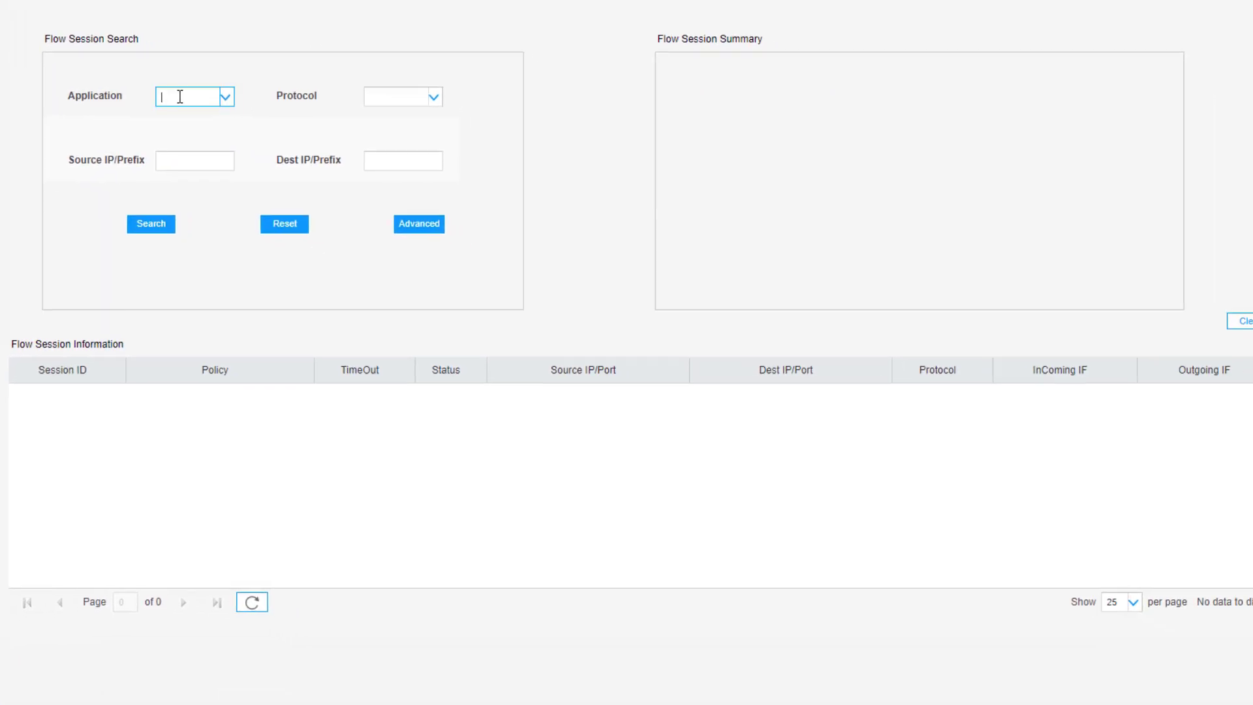
pyautogui.write('ssh')
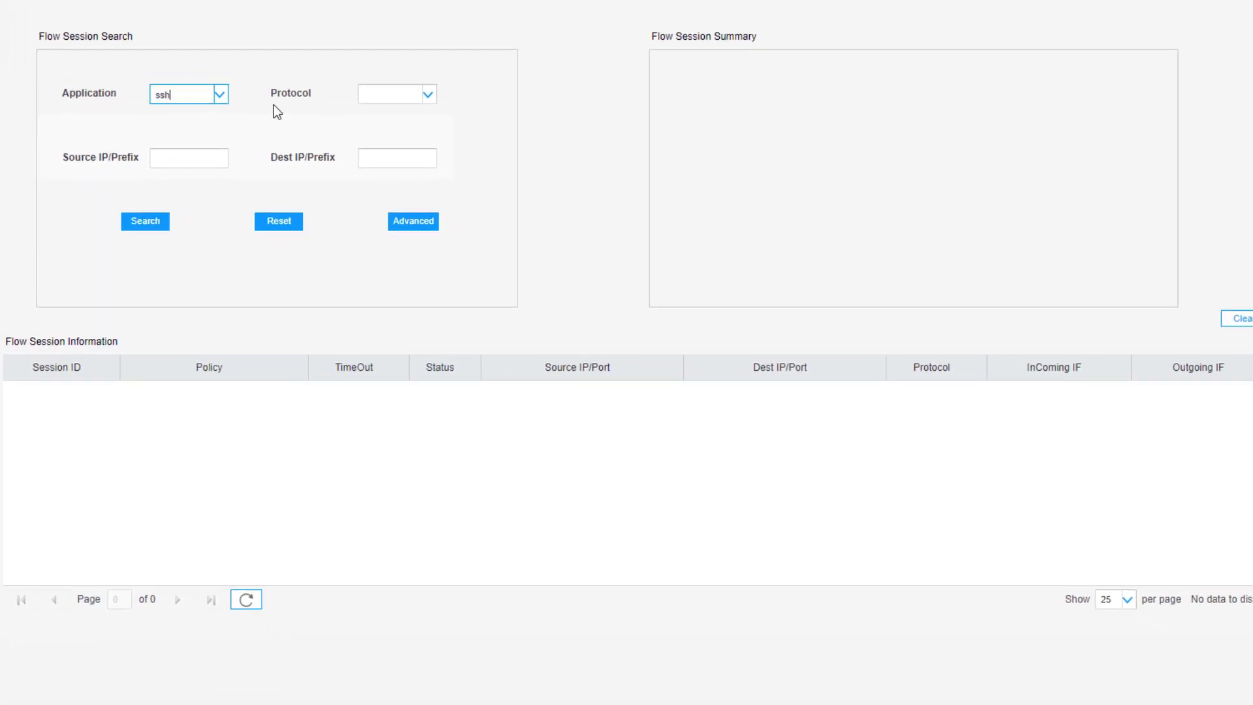
pyautogui.click(137, 222)
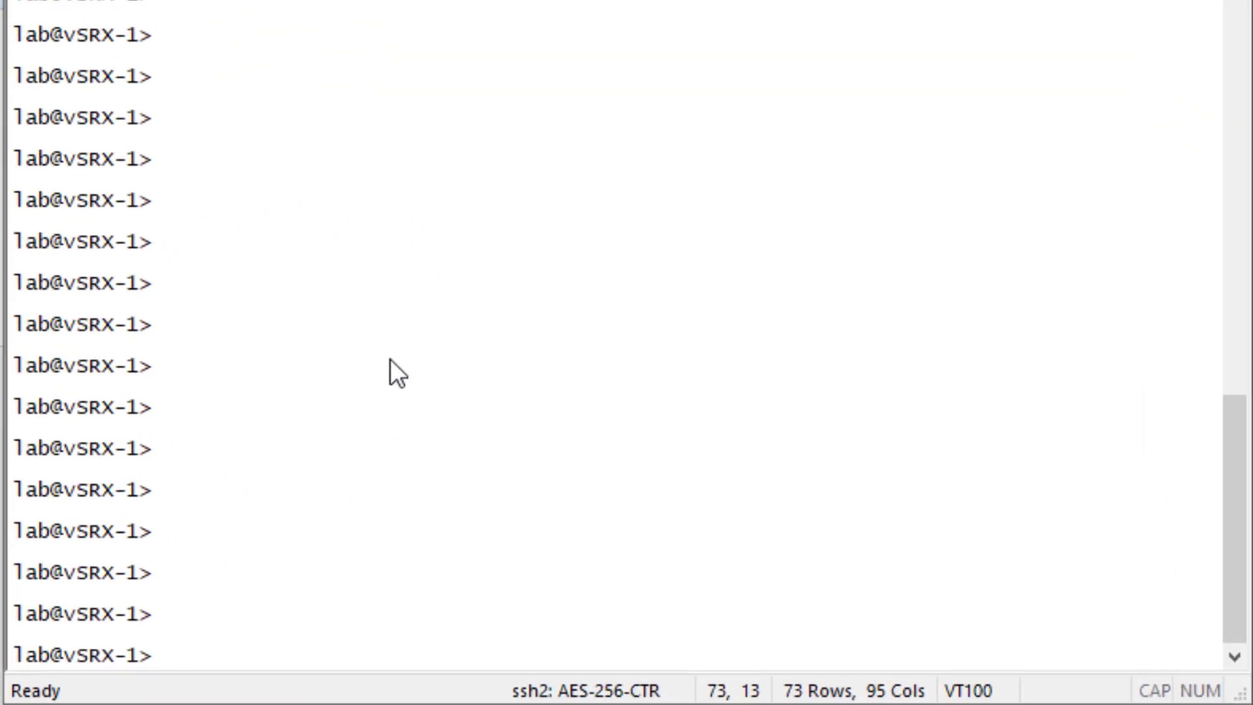
# Step: On vSRX-1, run 'show security flow session source-prefix 192.168.1.2' to list its translated sessions
pyautogui.write('show se')
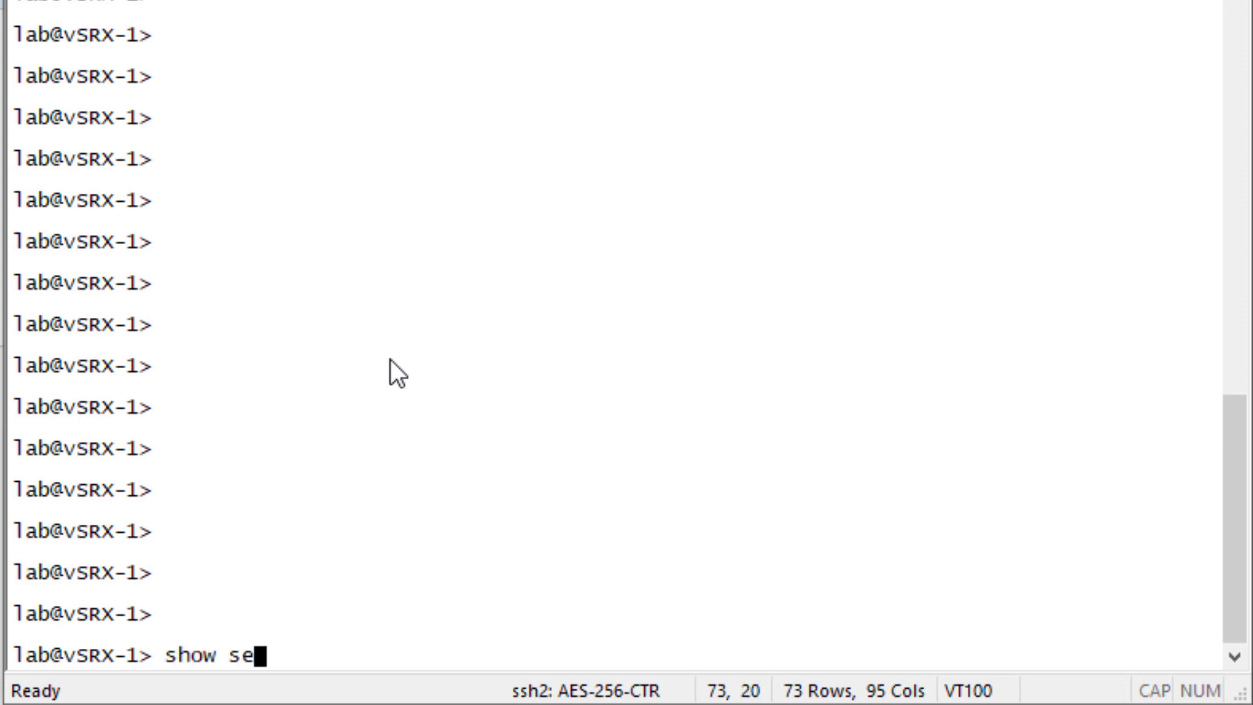
pyautogui.write('curity flow session source-prefix ')
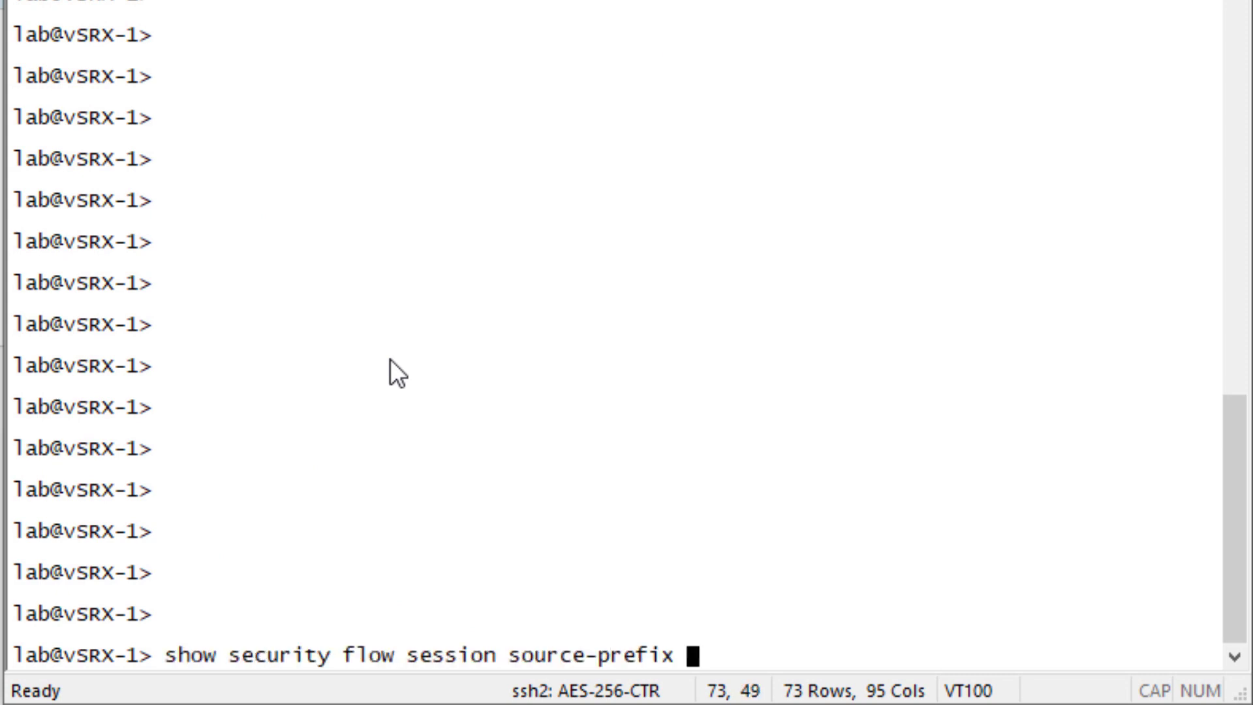
pyautogui.write('192.168.')
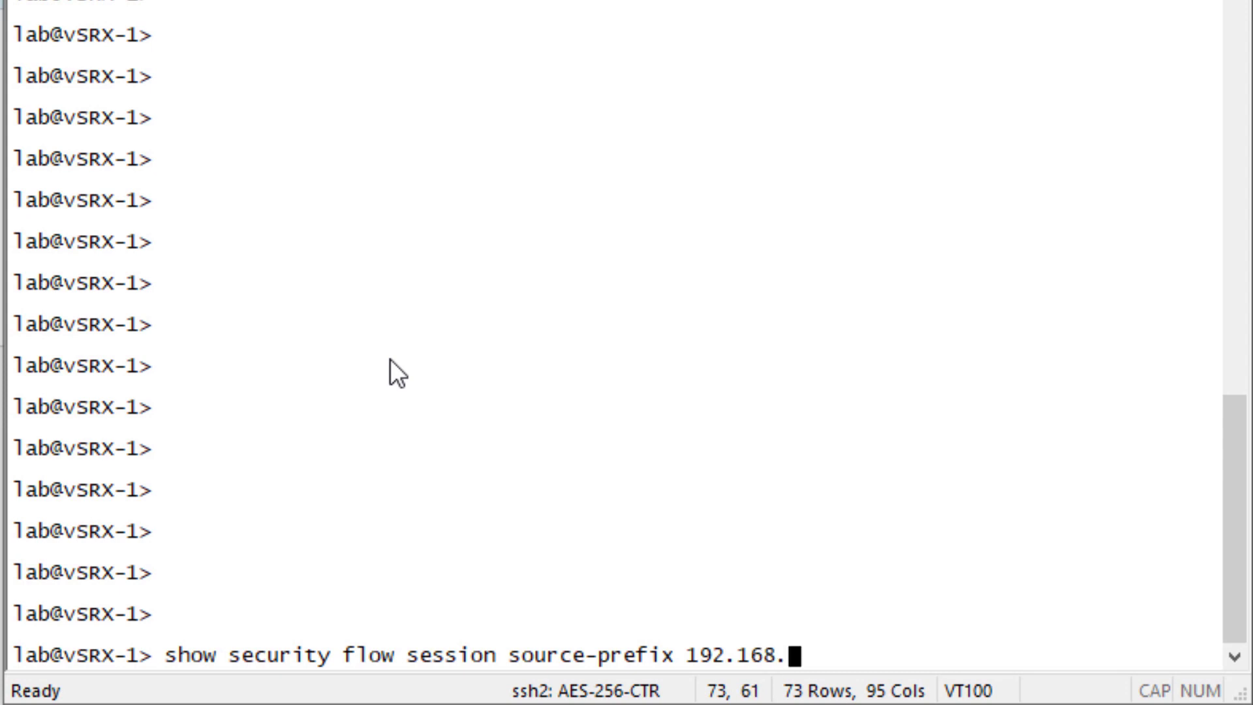
pyautogui.write('1.2')
pyautogui.press('Return')
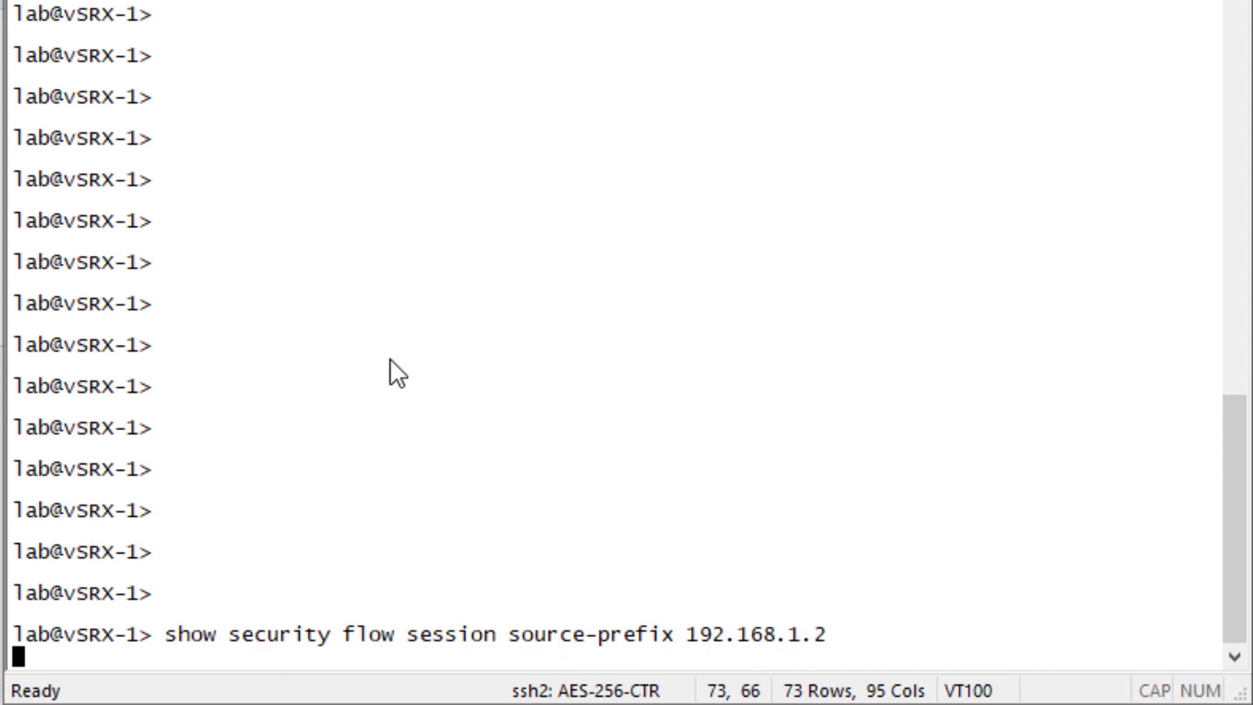